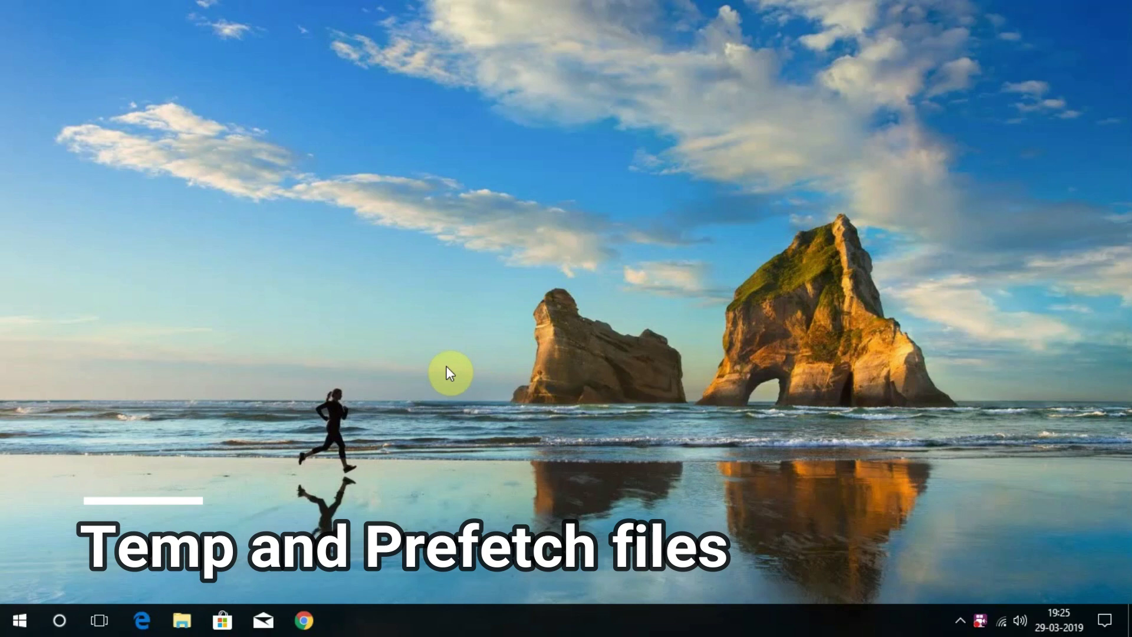
- Open the %temp% folder through the Run box
{"action": "left_click", "coordinate": [62, 622]}
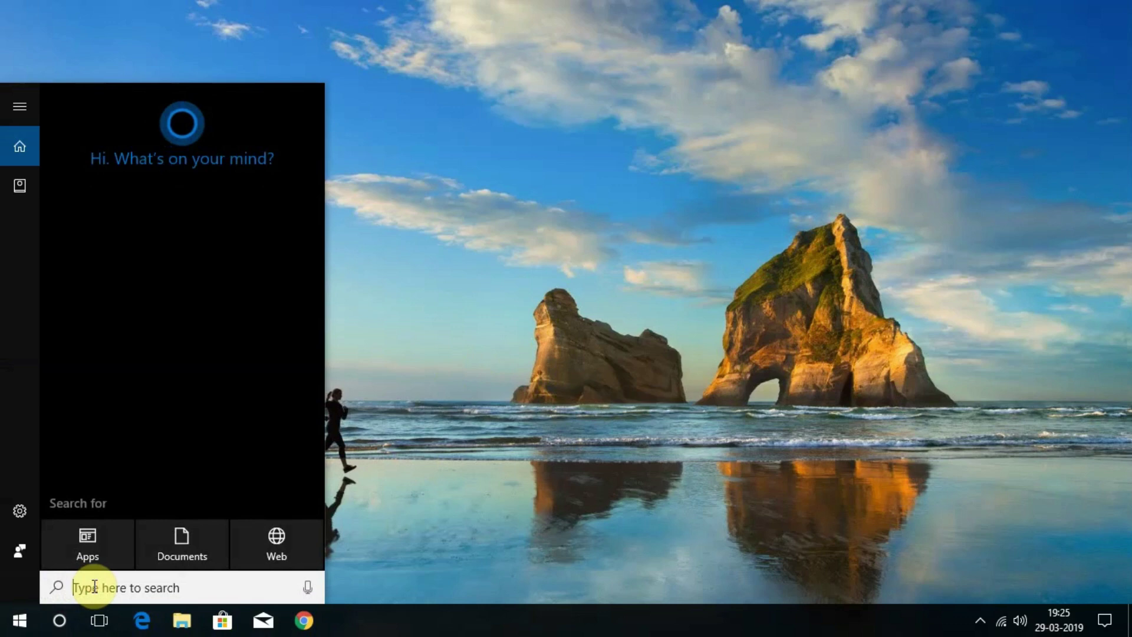
{"action": "type", "text": "run"}
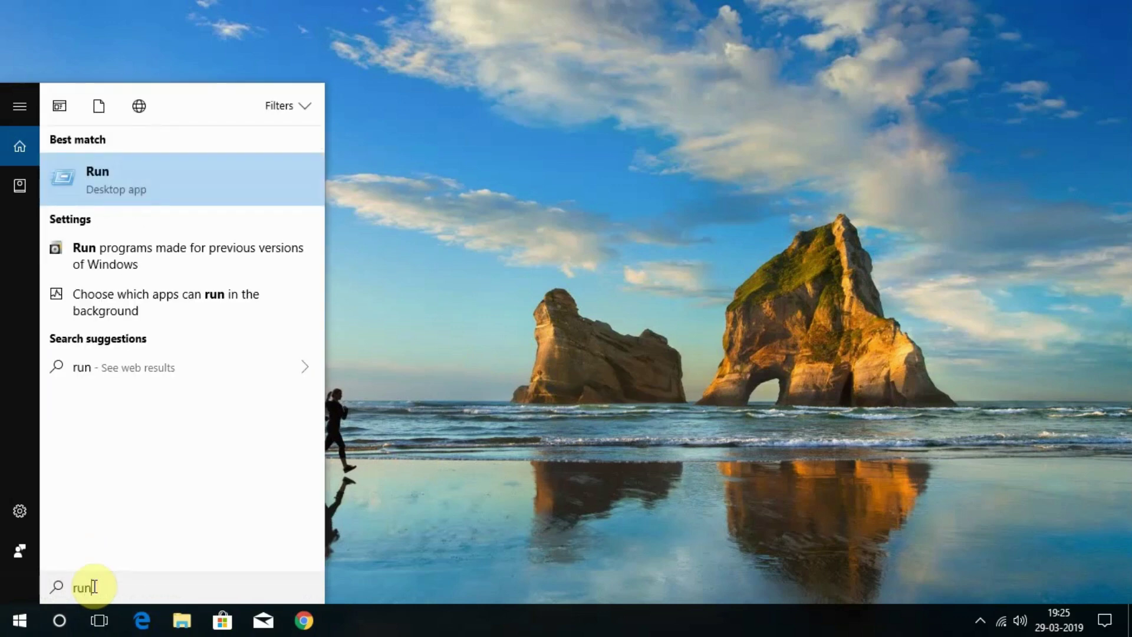
{"action": "right_click", "coordinate": [22, 626]}
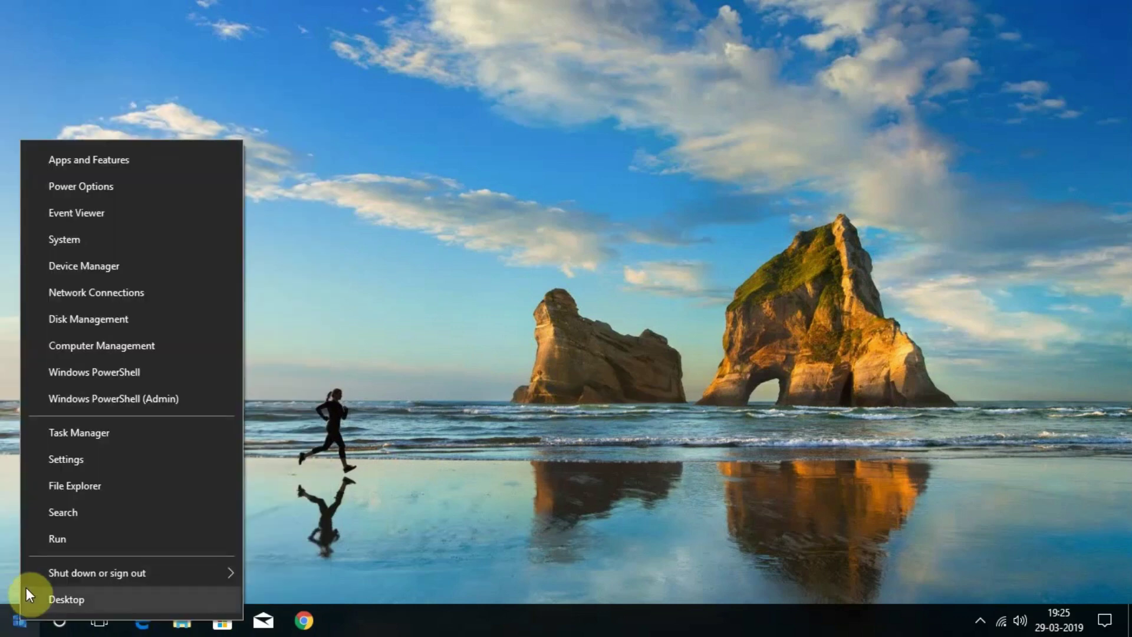
{"action": "left_click", "coordinate": [62, 540]}
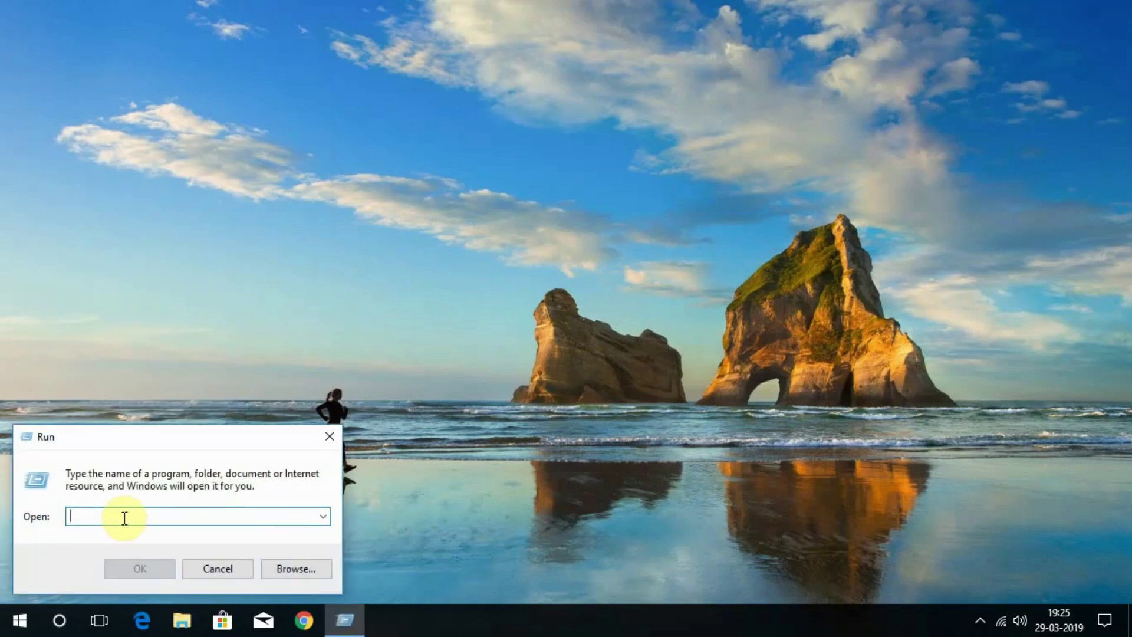
{"action": "type", "text": "%tem"}
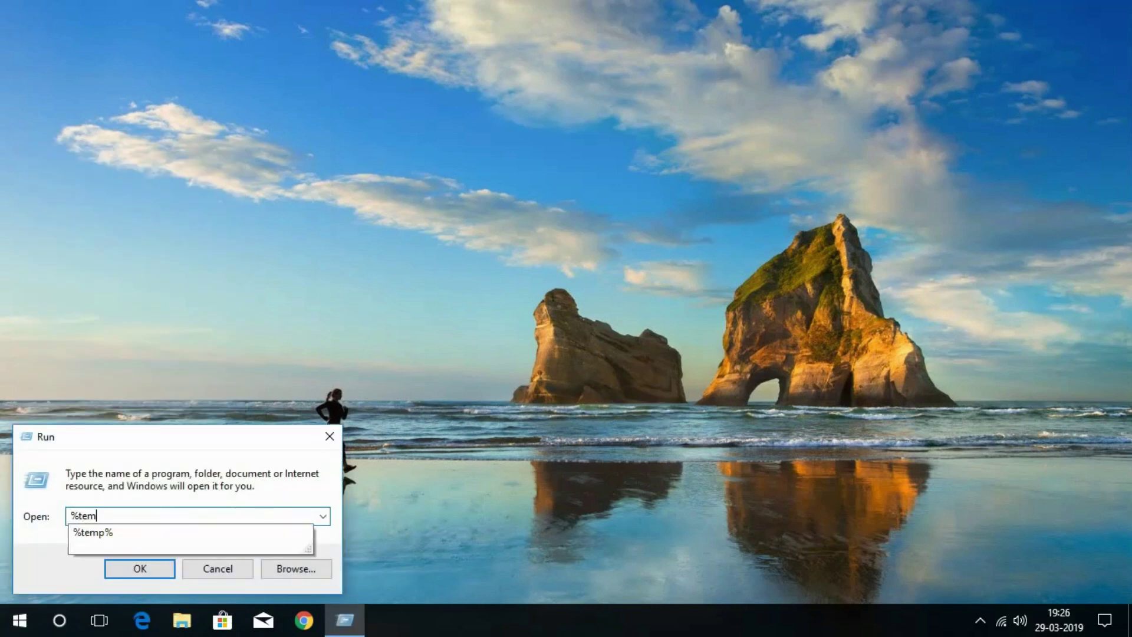
{"action": "type", "text": "p%"}
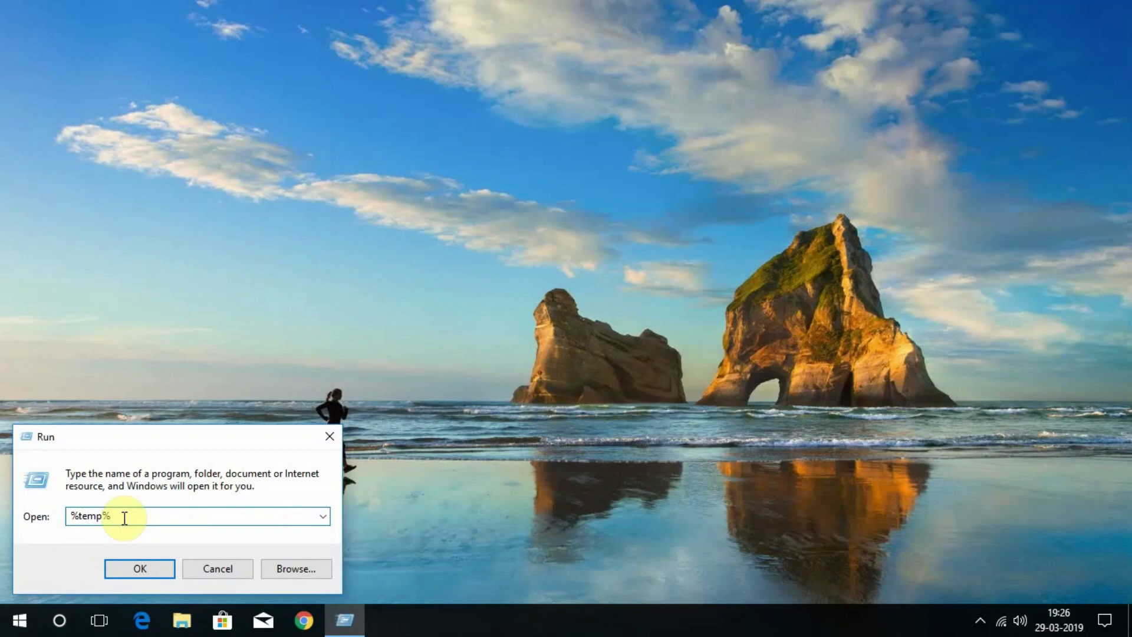
{"action": "left_click", "coordinate": [139, 570]}
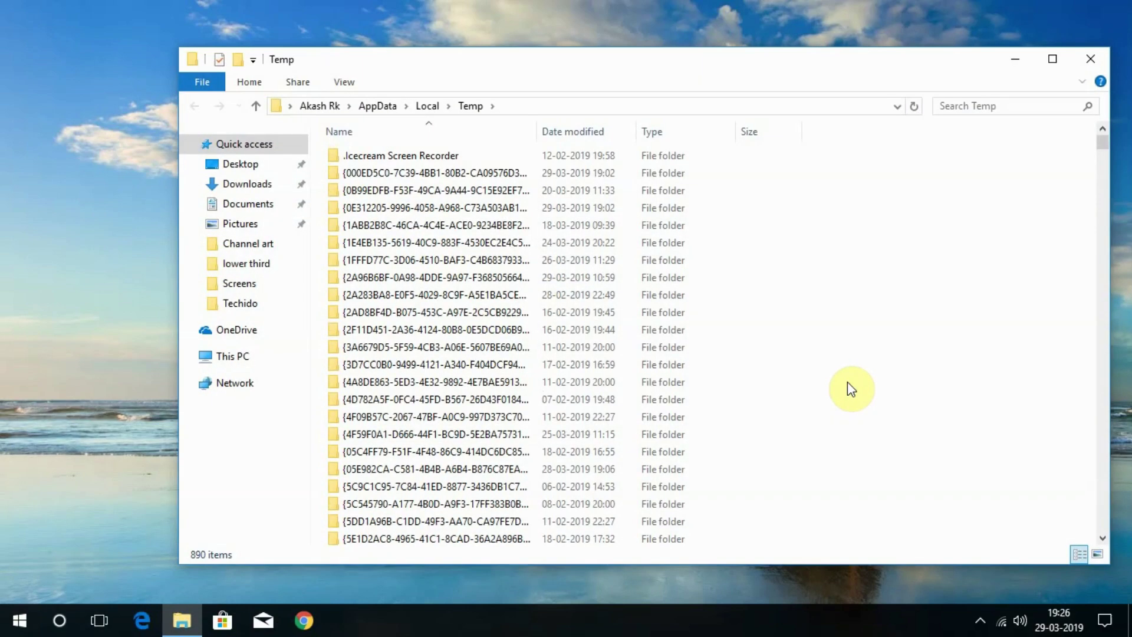
- Permanently delete everything in Temp, skipping the in-use items, then close the window
{"action": "key", "text": "ctrl+a"}
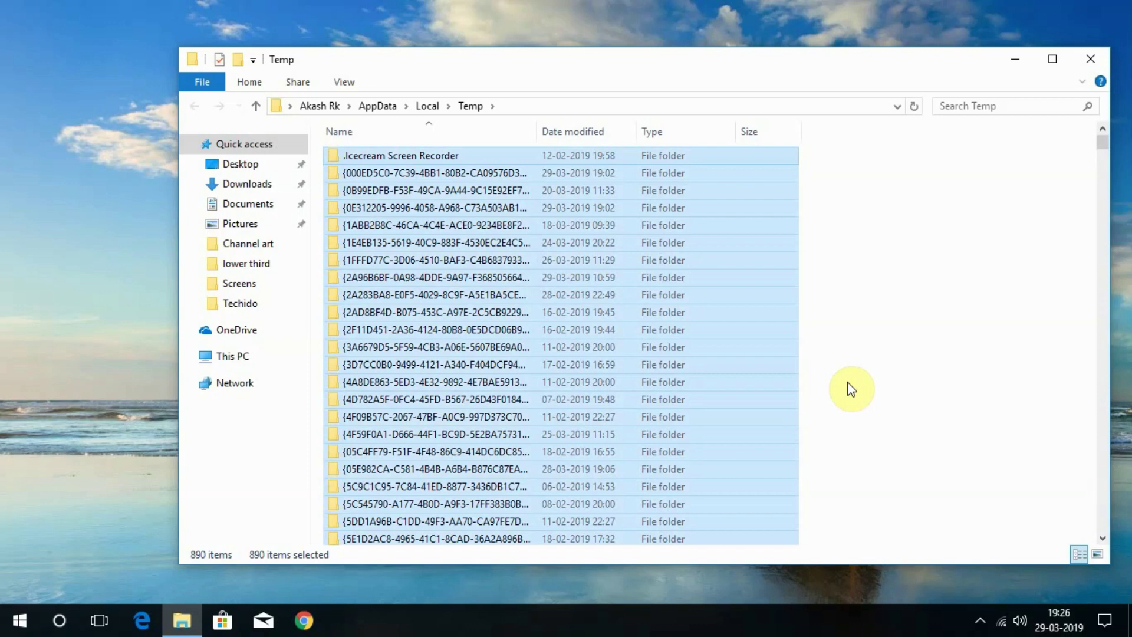
{"action": "key", "text": "shift+Delete"}
{"action": "key", "text": "Return"}
{"action": "left_click", "coordinate": [511, 204]}
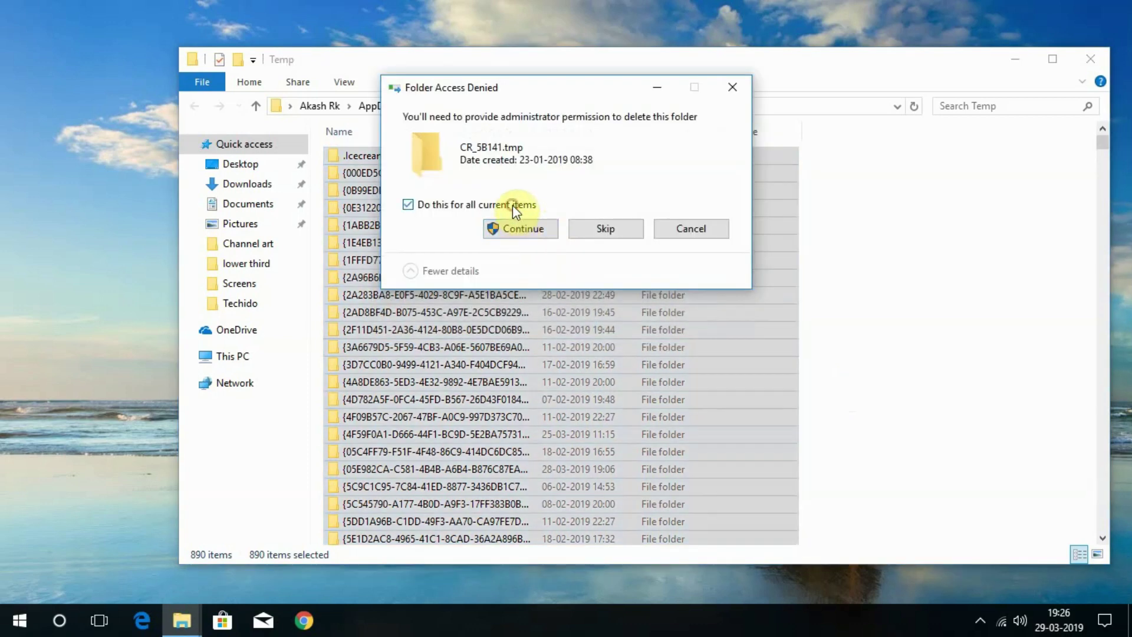
{"action": "left_click", "coordinate": [522, 233]}
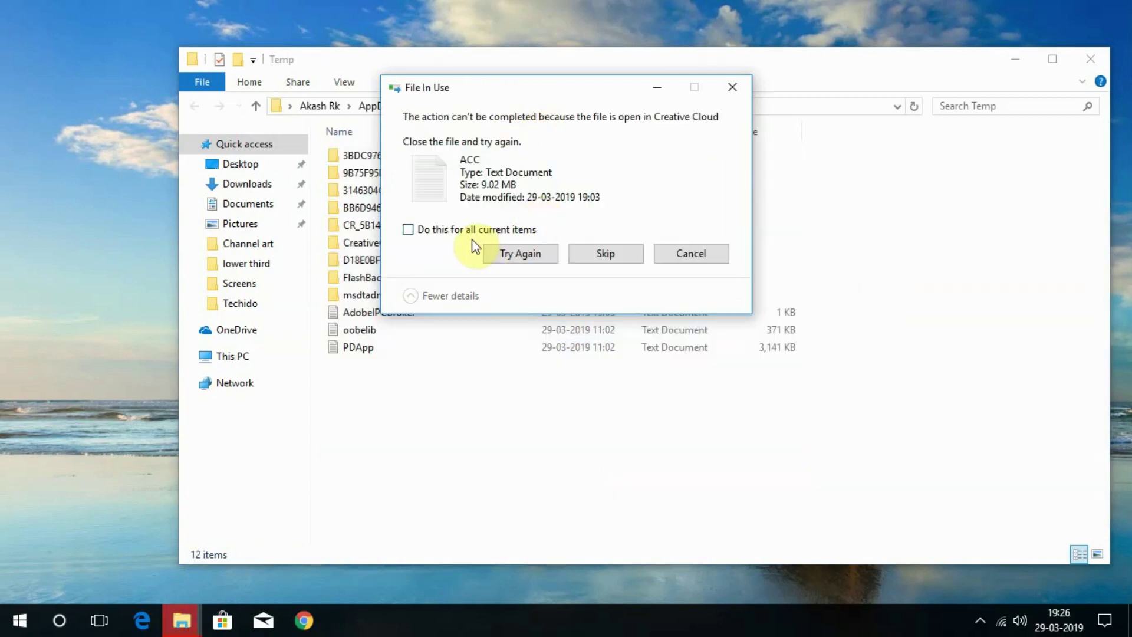
{"action": "left_click", "coordinate": [465, 230]}
{"action": "left_click", "coordinate": [605, 253]}
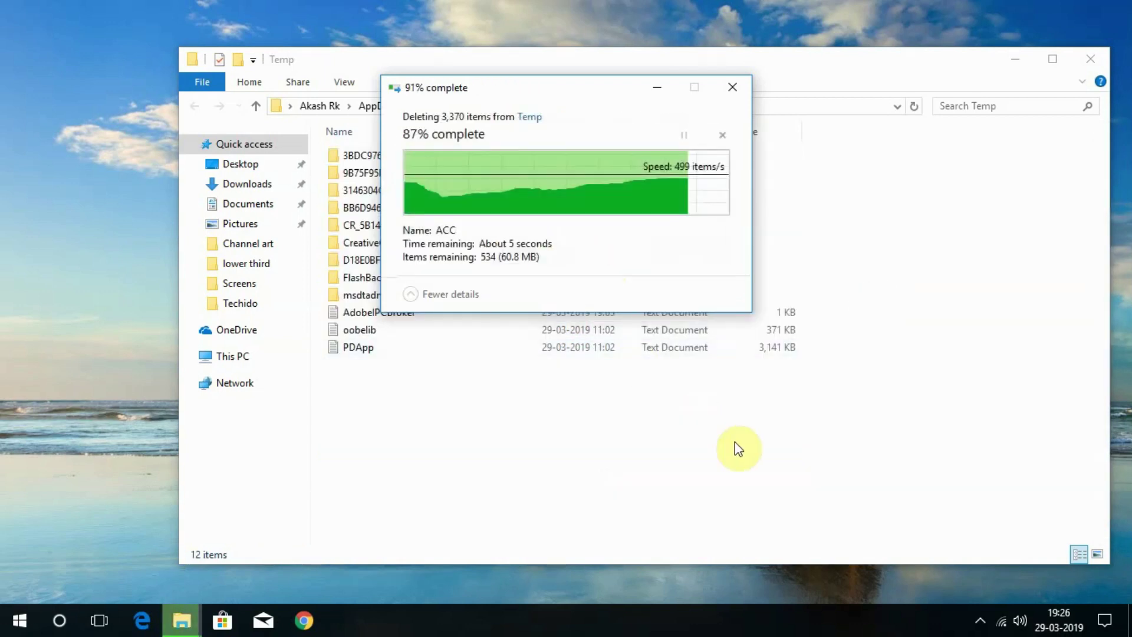
{"action": "left_click", "coordinate": [1090, 59]}
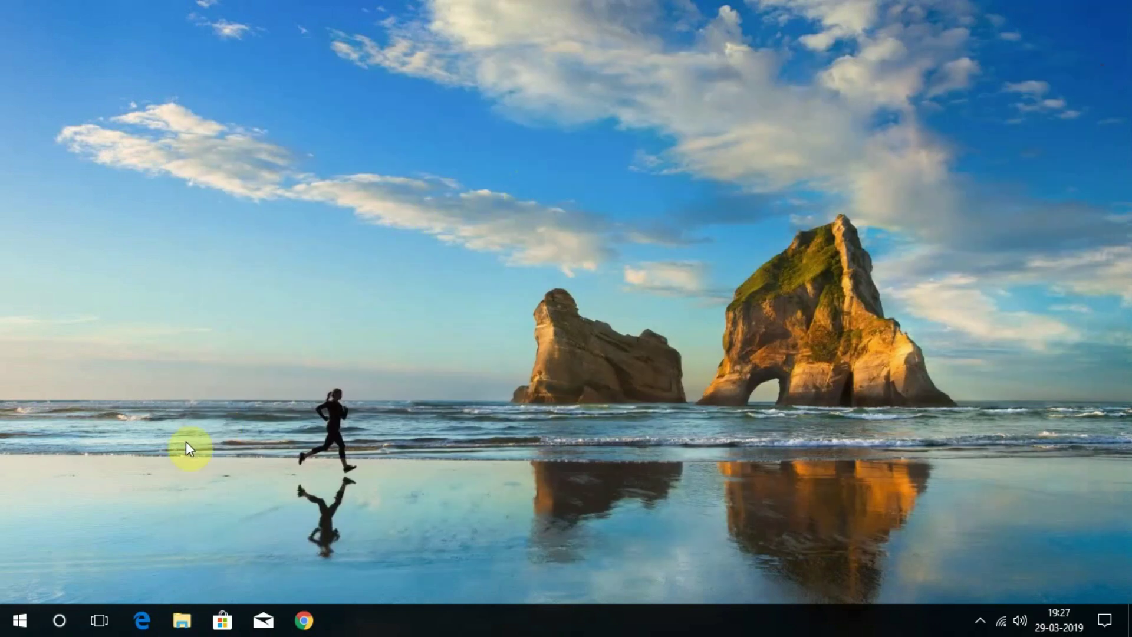
- Open the C:\Windows\Temp folder from the Run box, granting access permission
{"action": "right_click", "coordinate": [15, 618]}
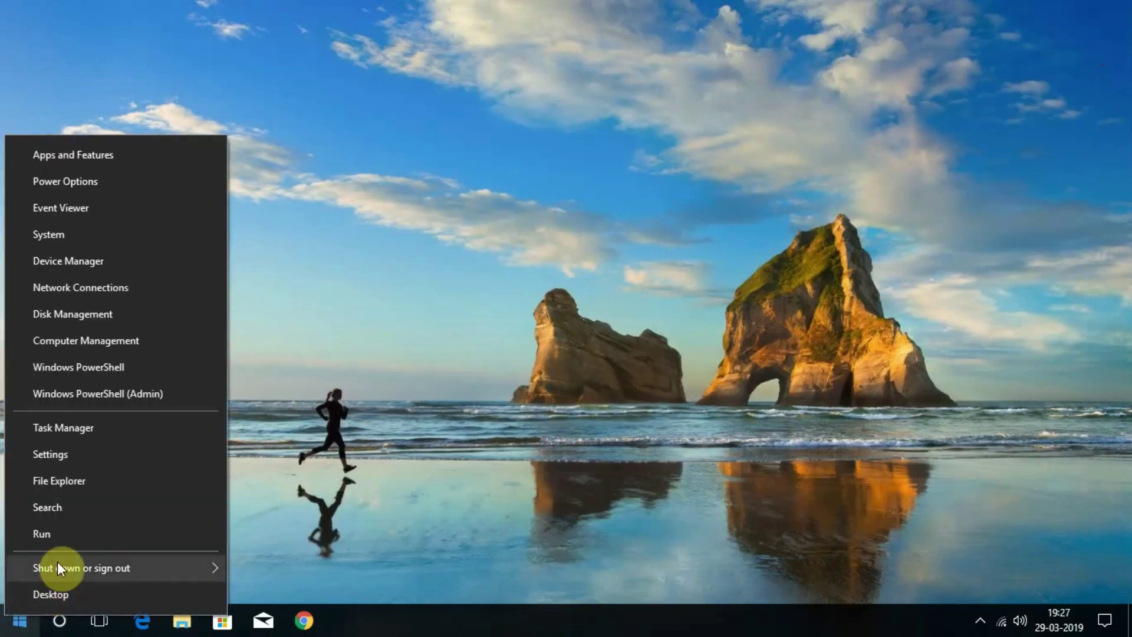
{"action": "left_click", "coordinate": [58, 537]}
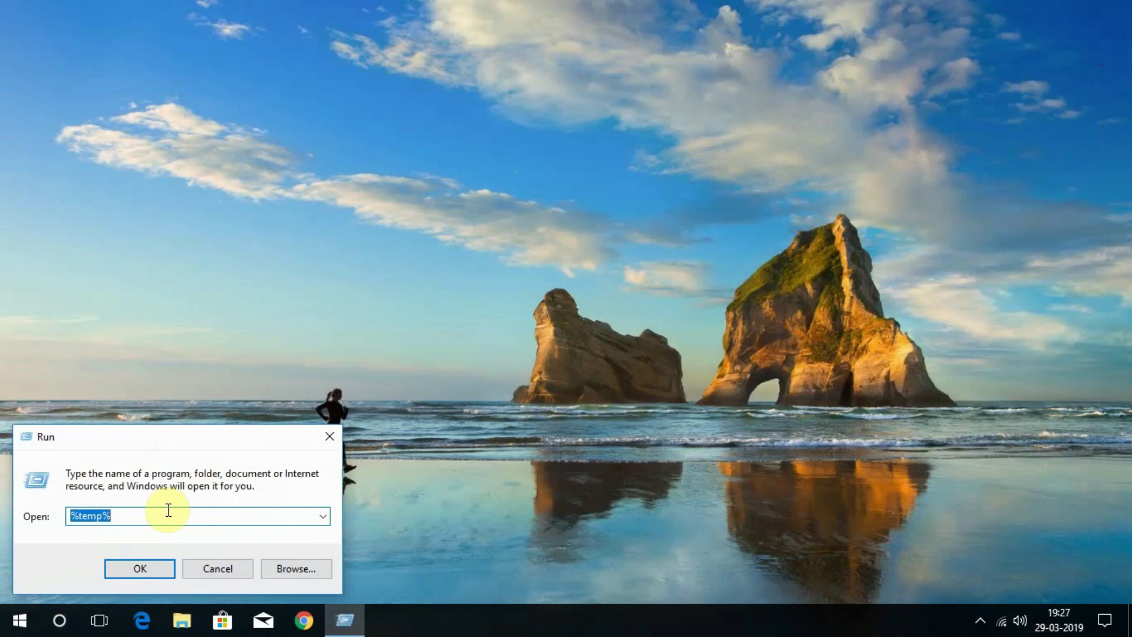
{"action": "key", "text": "BackSpace"}
{"action": "type", "text": "temp"}
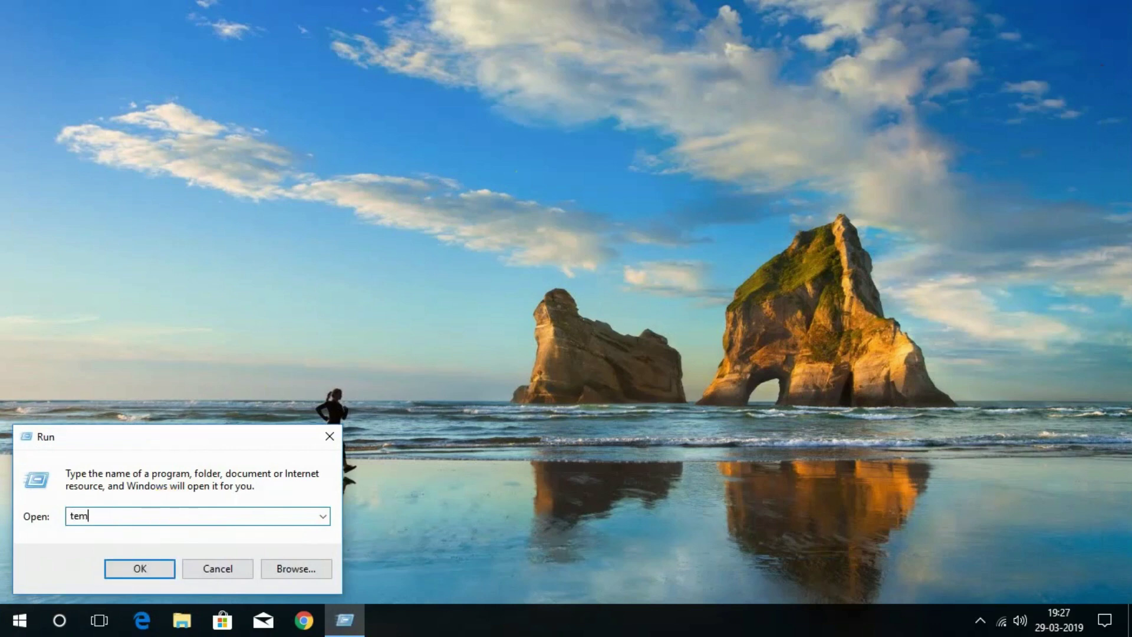
{"action": "left_click", "coordinate": [139, 568]}
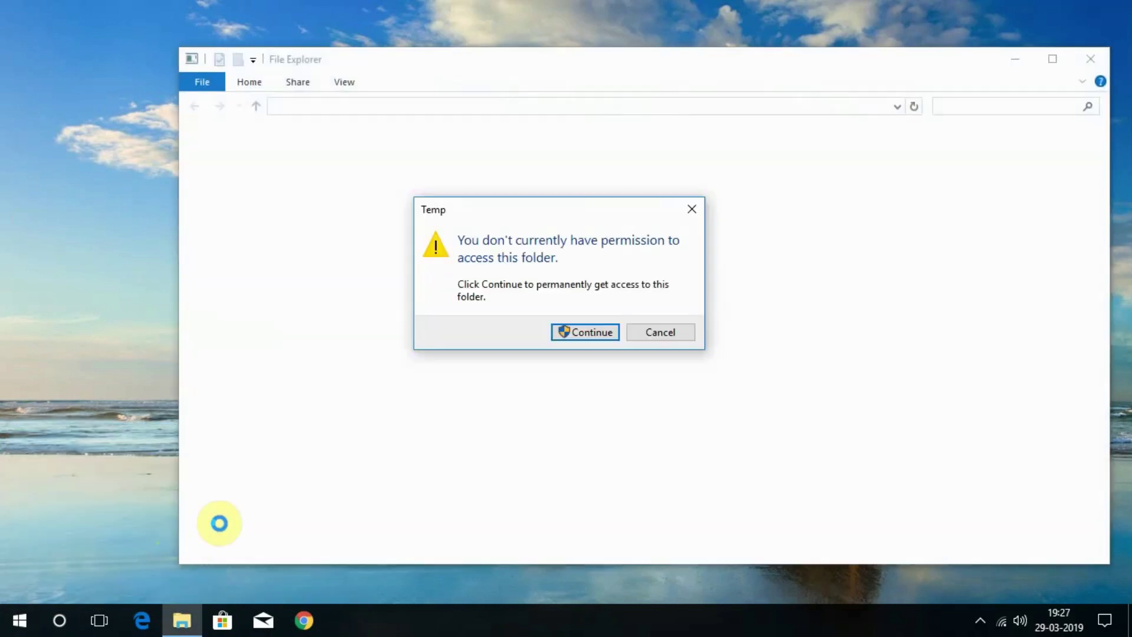
{"action": "left_click", "coordinate": [581, 332]}
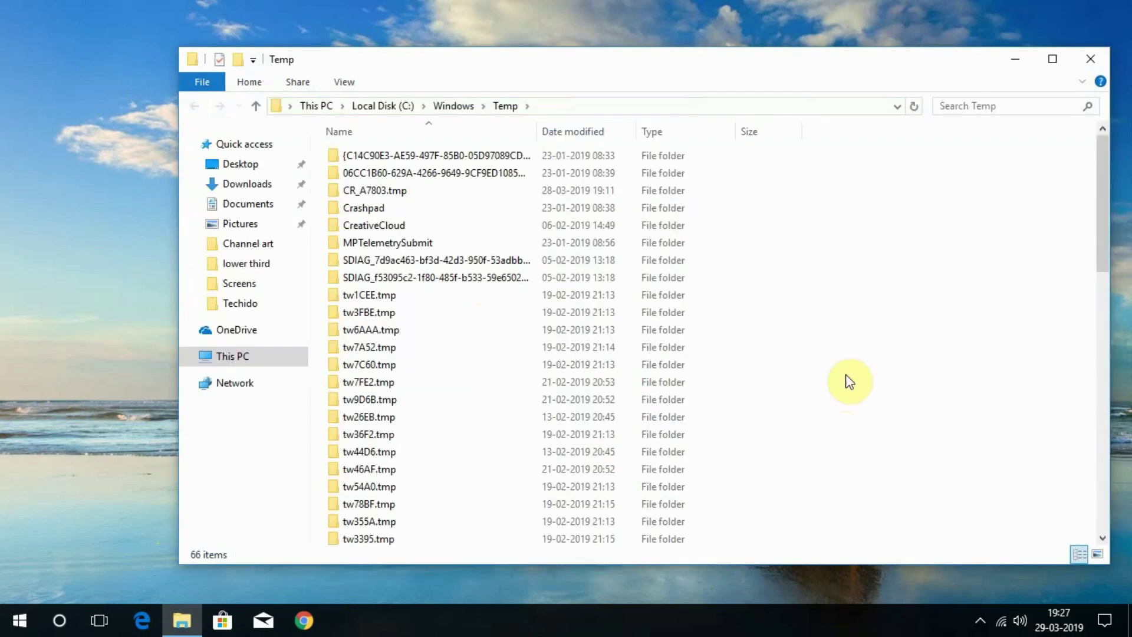
- Permanently delete all 66 items in Windows Temp, skipping in-use files, then close it
{"action": "key", "text": "ctrl+a"}
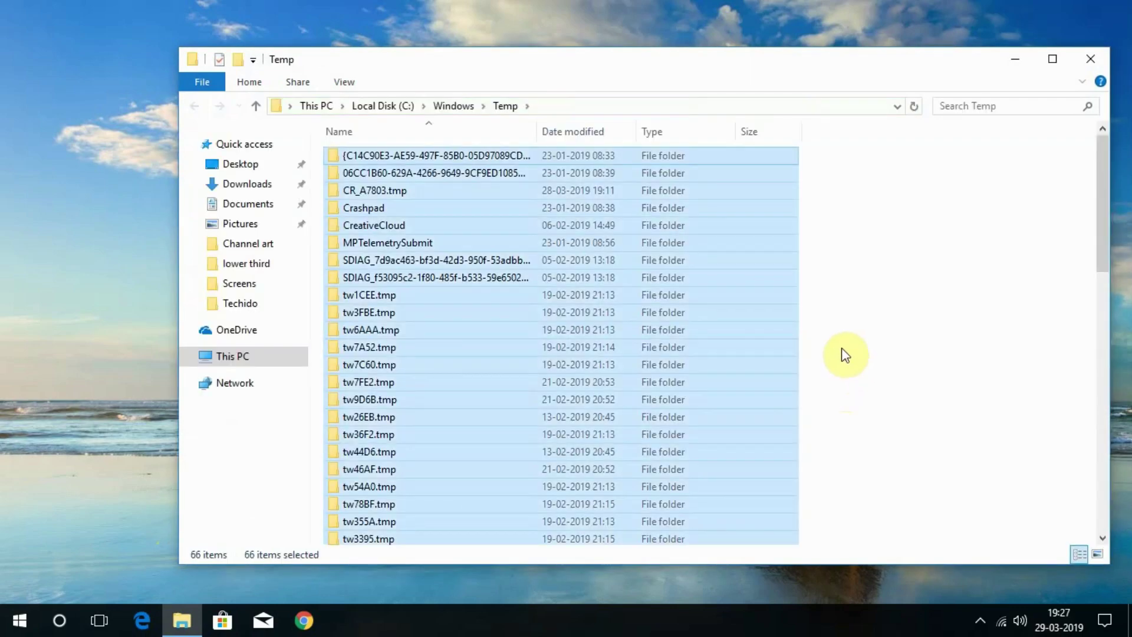
{"action": "key", "text": "shift+Delete"}
{"action": "key", "text": "Return"}
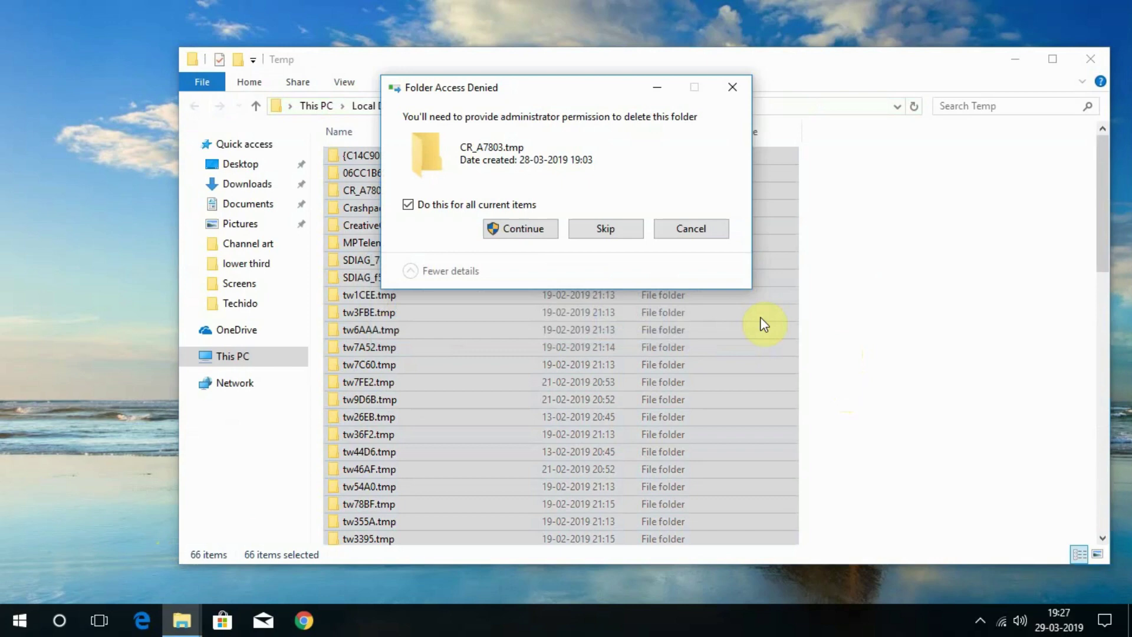
{"action": "left_click", "coordinate": [527, 228]}
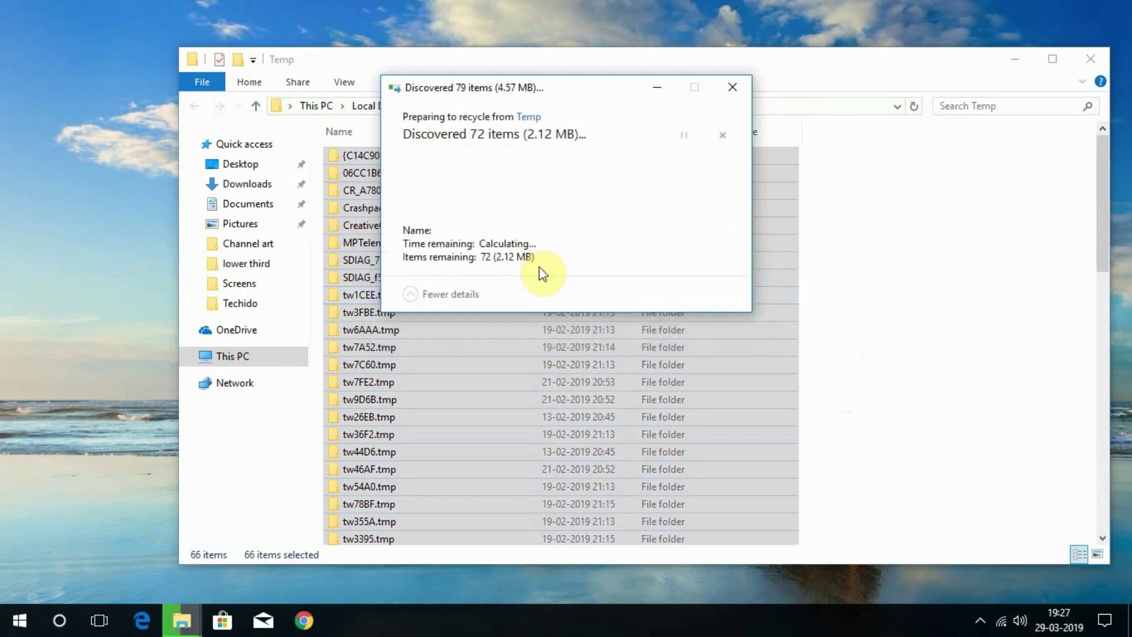
{"action": "left_click", "coordinate": [479, 242]}
{"action": "left_click", "coordinate": [624, 265]}
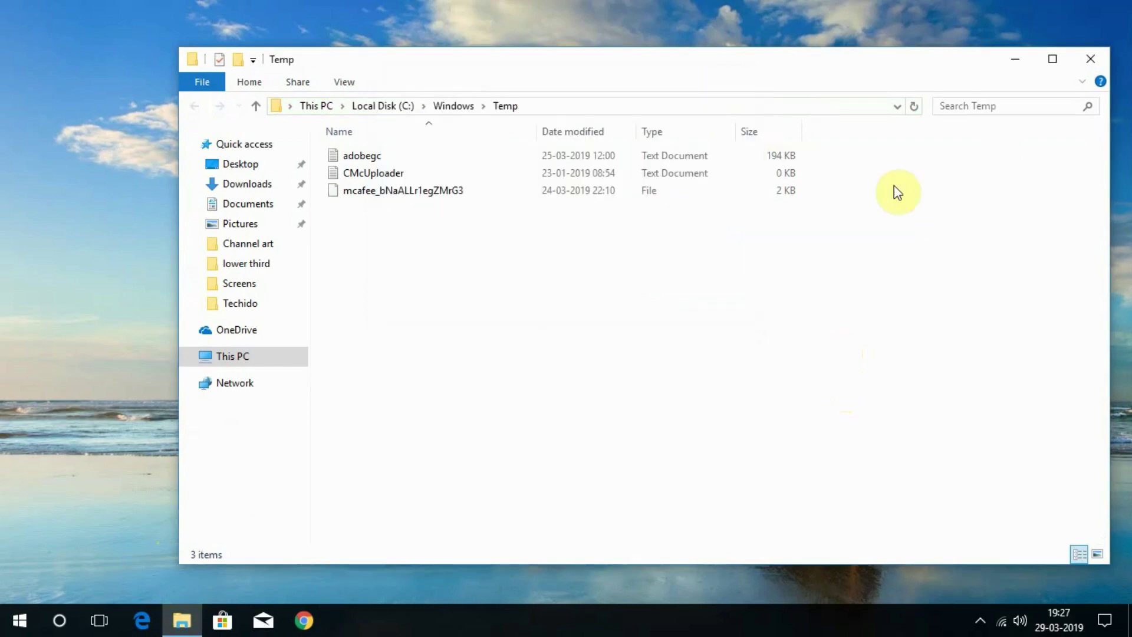
{"action": "left_click", "coordinate": [1090, 59]}
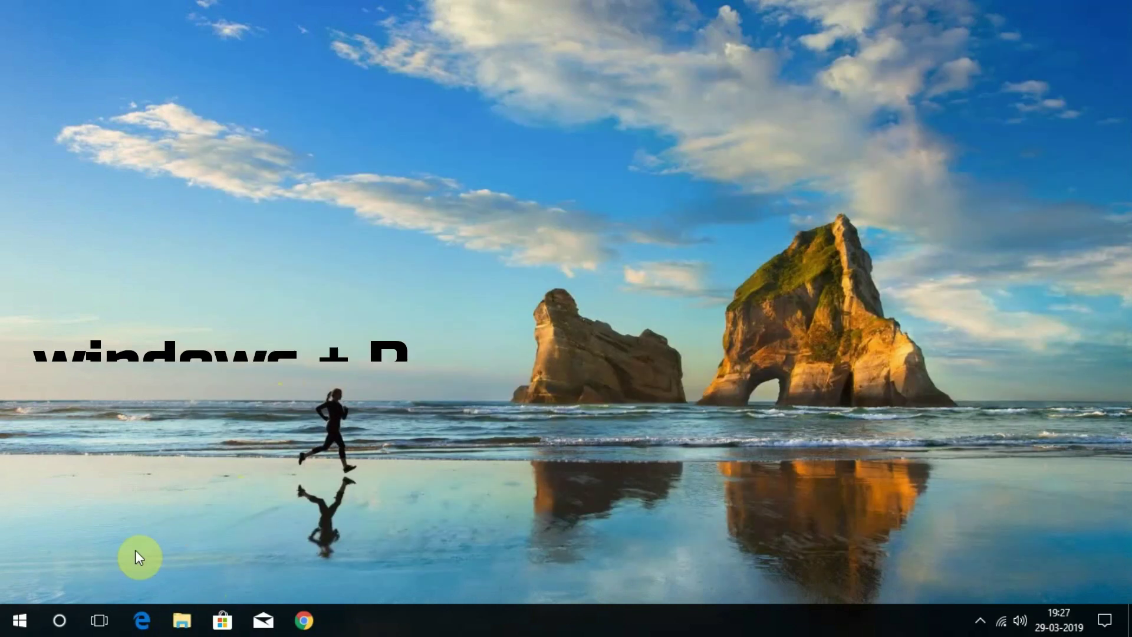
- Open the Windows prefetch folder from the Run box
{"action": "key", "text": "super+r"}
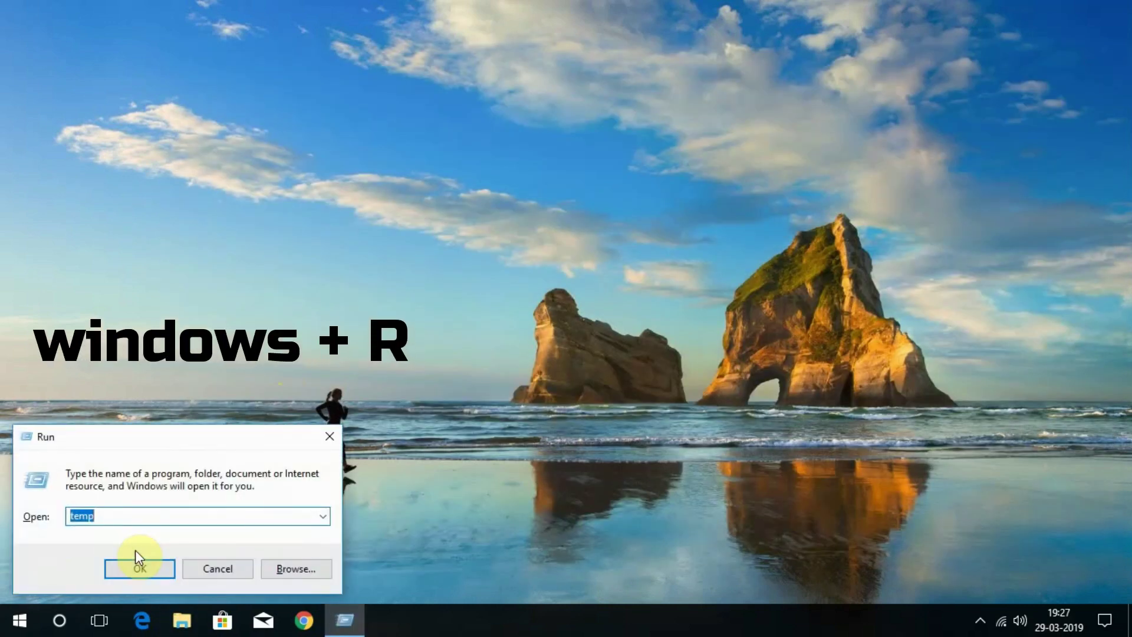
{"action": "key", "text": "BackSpace"}
{"action": "type", "text": "pr"}
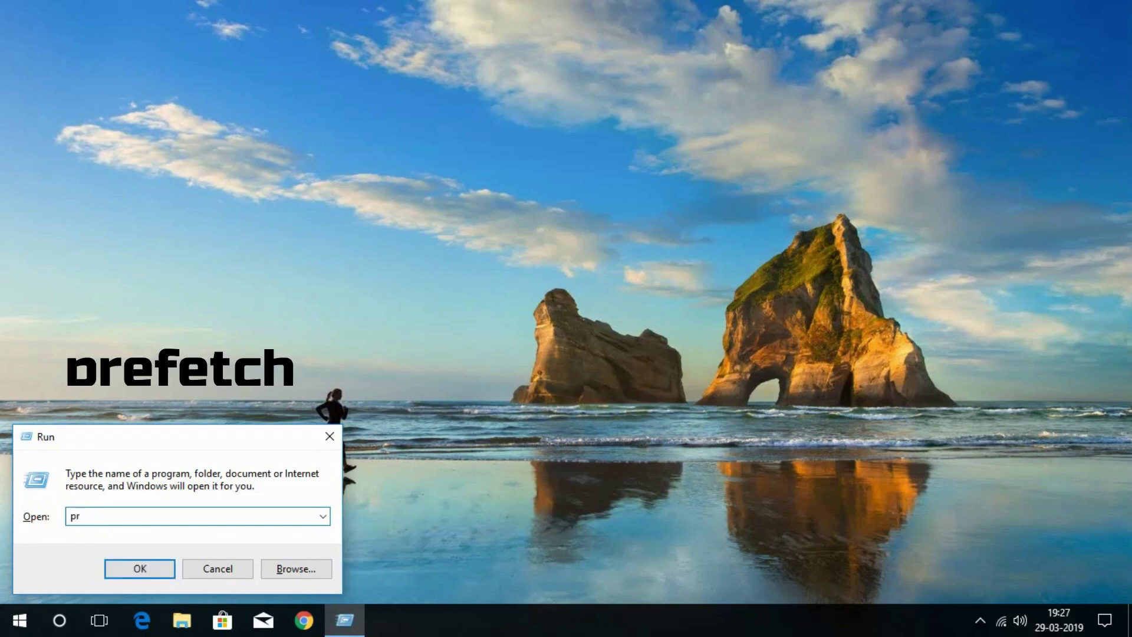
{"action": "type", "text": "efetch"}
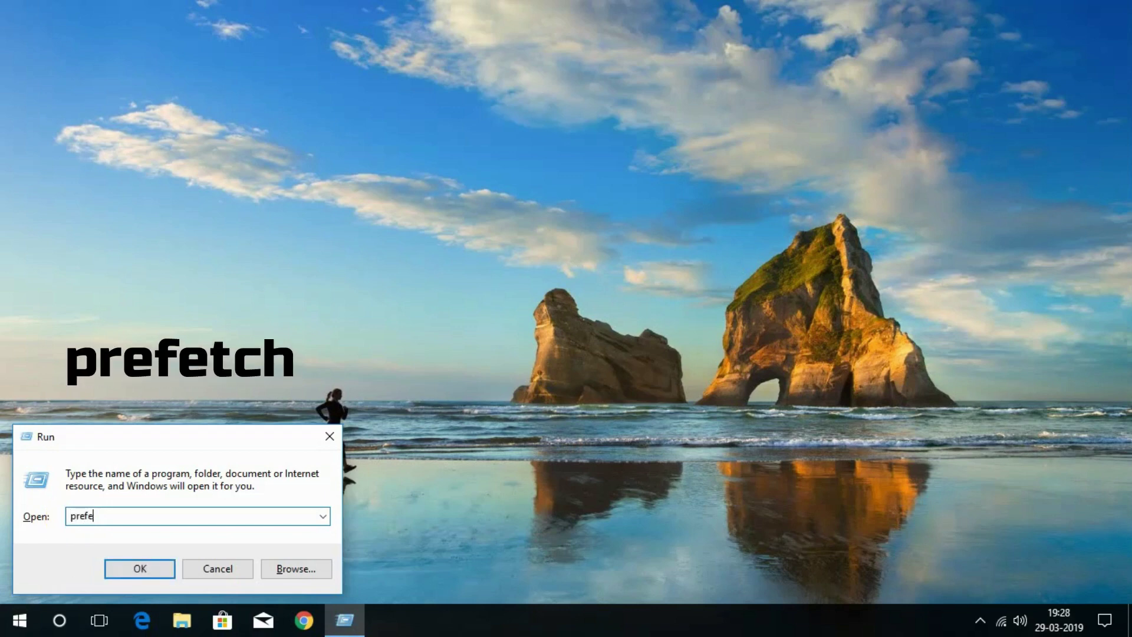
{"action": "left_click", "coordinate": [116, 566]}
- Permanently delete all 446 prefetch files, skipping the one still in use
{"action": "key", "text": "ctrl+a"}
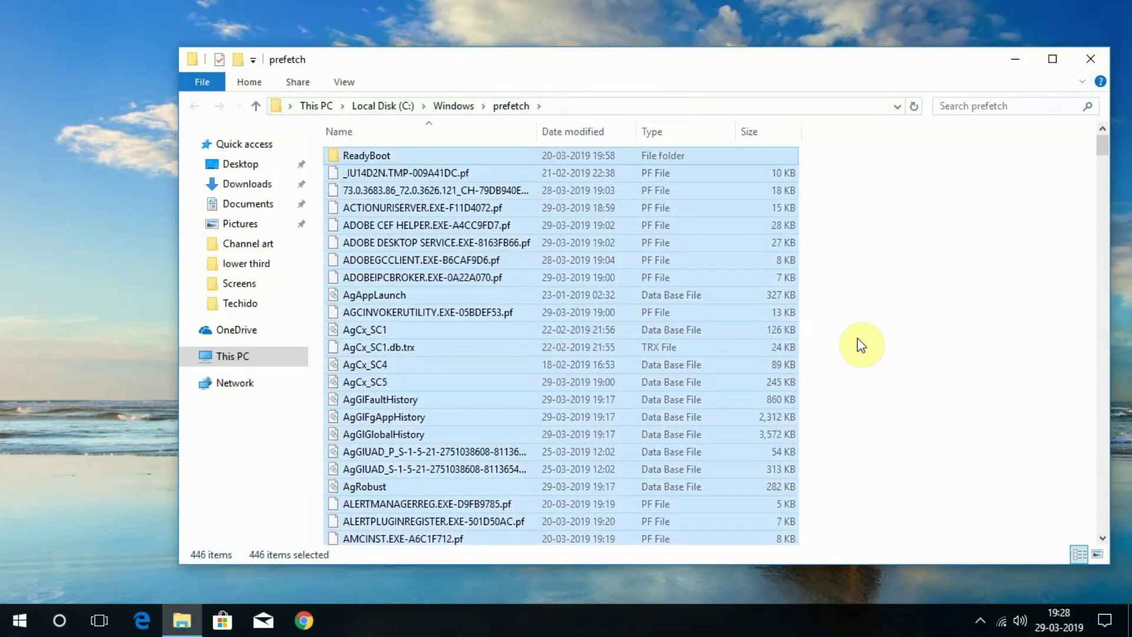
{"action": "key", "text": "shift+Delete"}
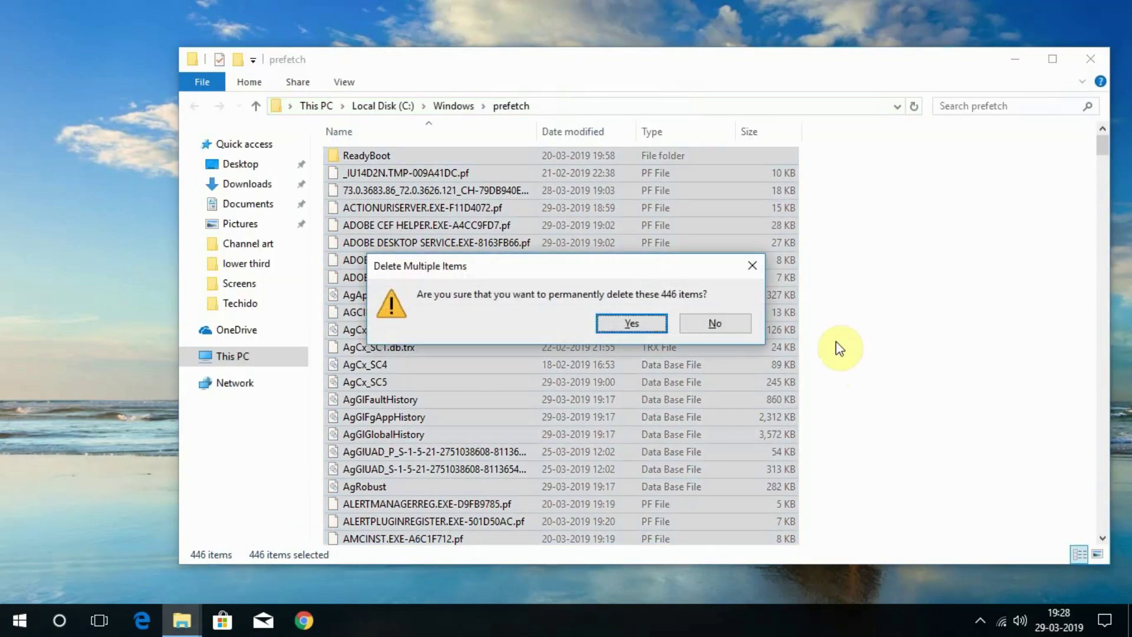
{"action": "key", "text": "Return"}
{"action": "left_click", "coordinate": [465, 229]}
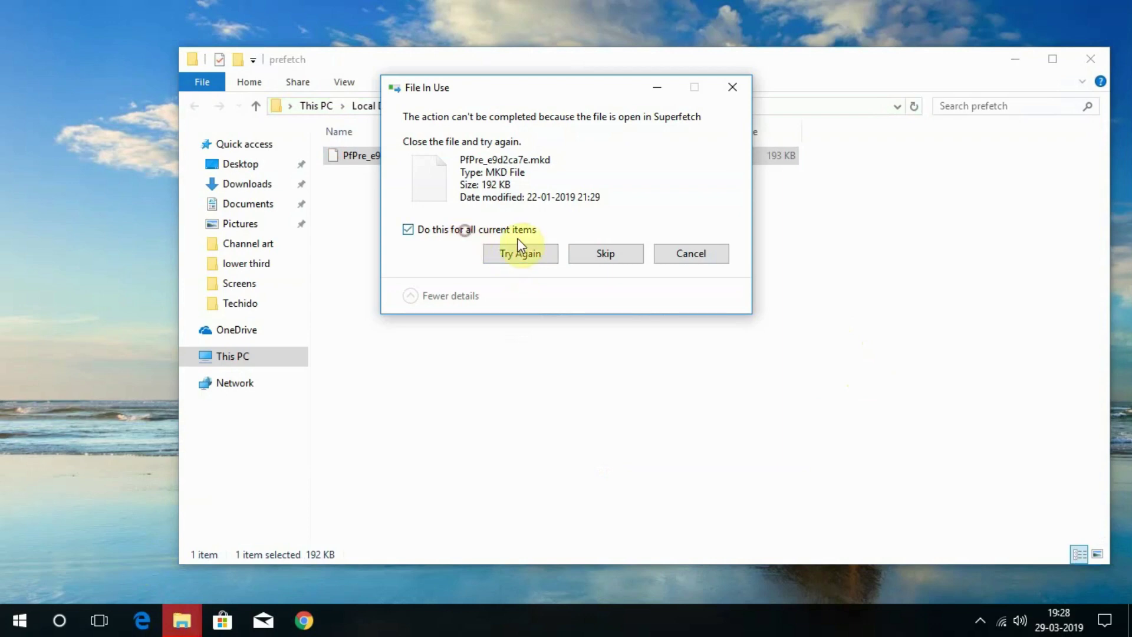
{"action": "left_click", "coordinate": [610, 254]}
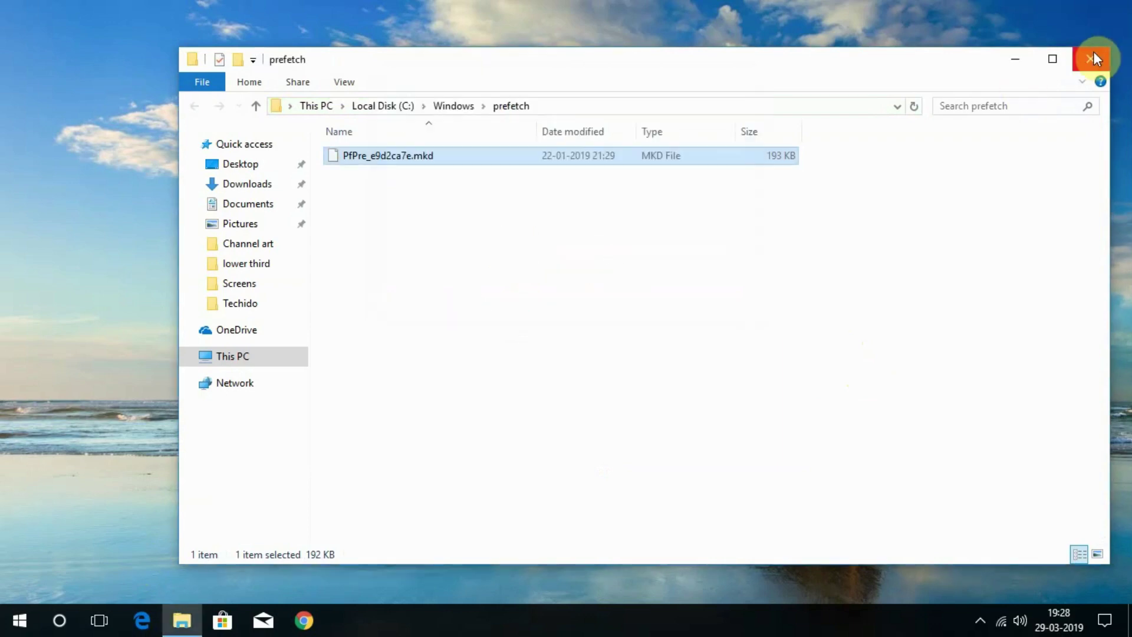
- Close the prefetch window and launch Google Chrome to a New Tab page
{"action": "left_click", "coordinate": [1093, 54]}
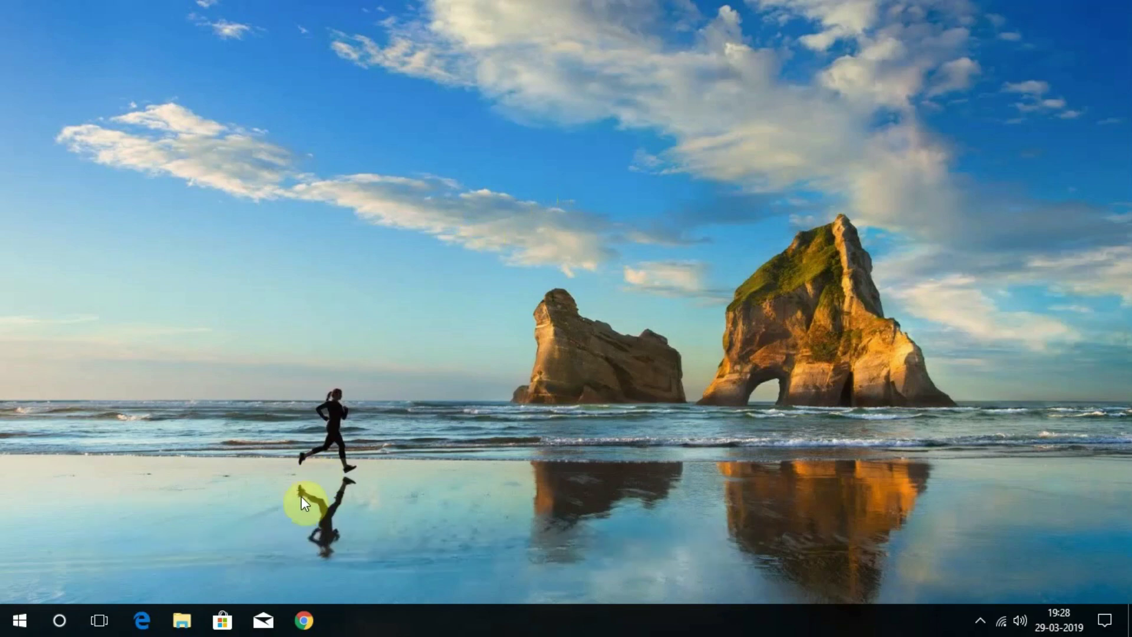
{"action": "left_click", "coordinate": [295, 613]}
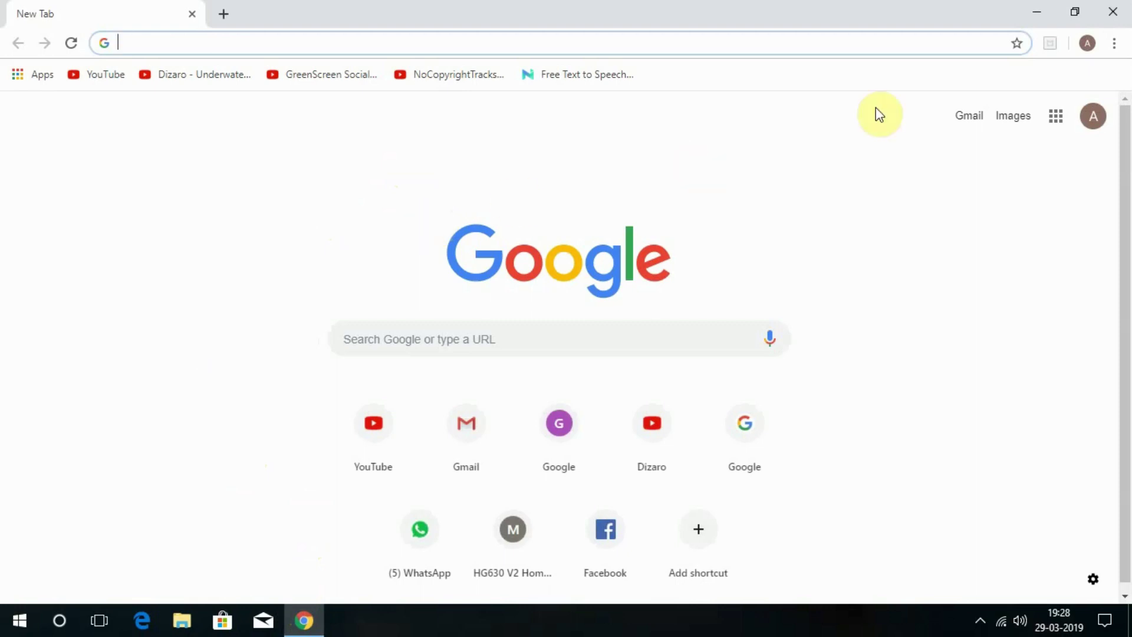
- Clear Chrome's browsing history, cookies and cached files for the All time range
{"action": "left_click", "coordinate": [1115, 44]}
{"action": "mouse_move", "coordinate": [999, 136]}
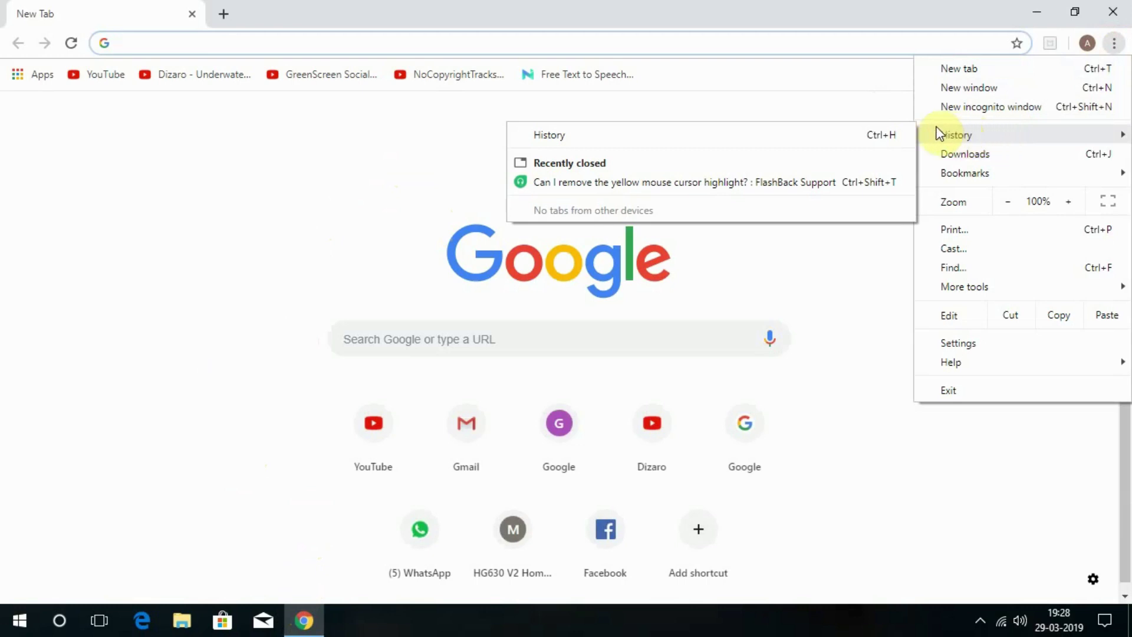
{"action": "left_click", "coordinate": [754, 135]}
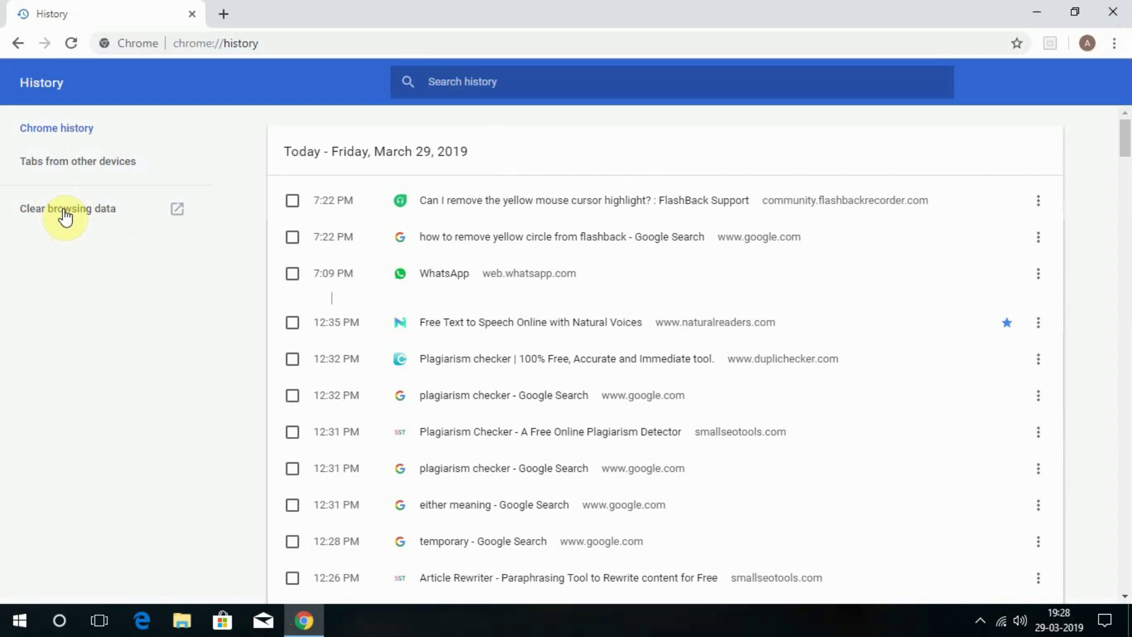
{"action": "left_click", "coordinate": [64, 213]}
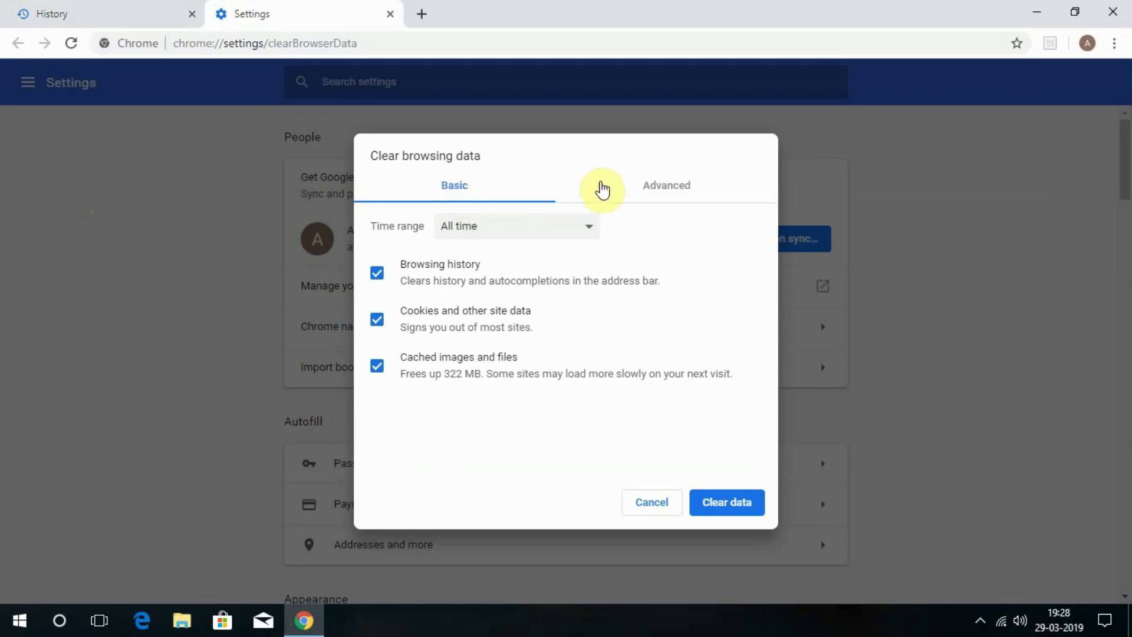
{"action": "left_click", "coordinate": [664, 188]}
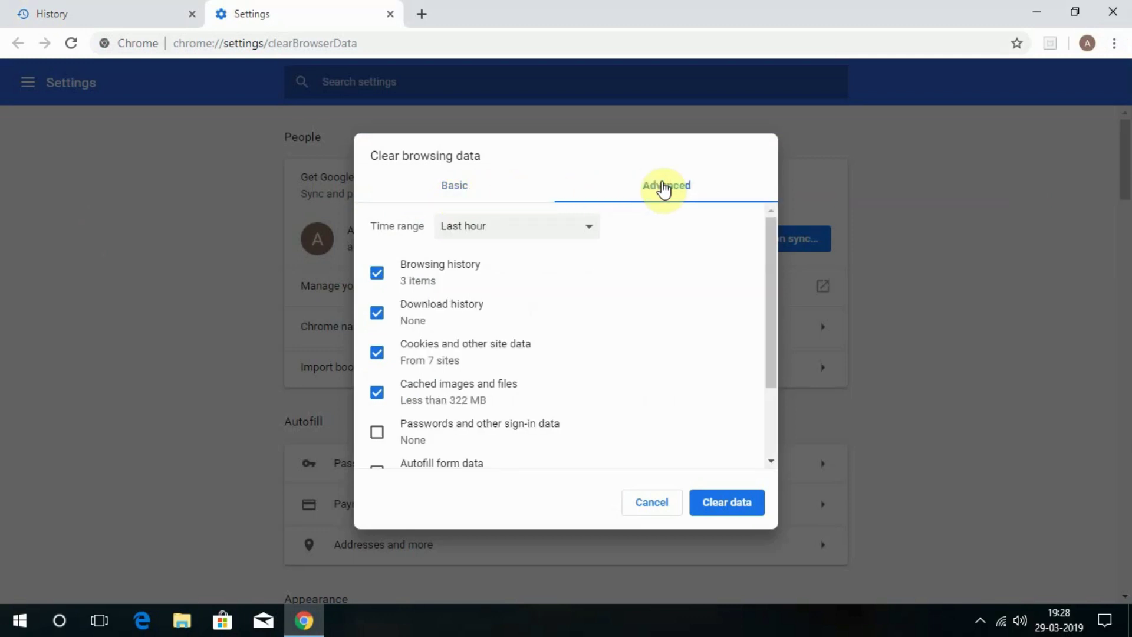
{"action": "left_click", "coordinate": [500, 225]}
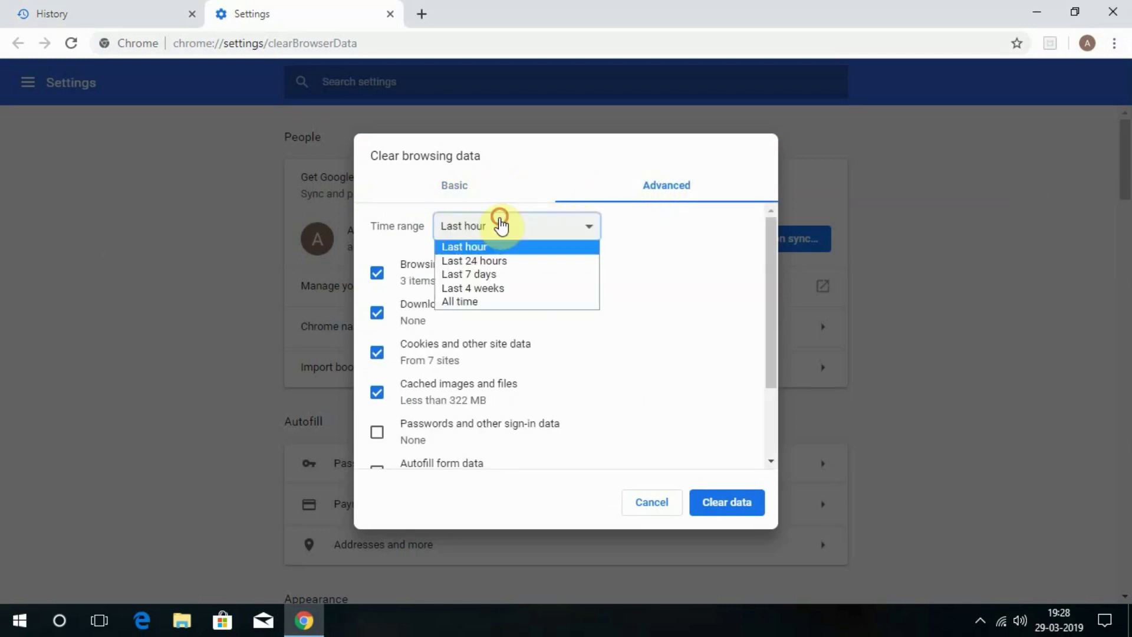
{"action": "left_click", "coordinate": [474, 303]}
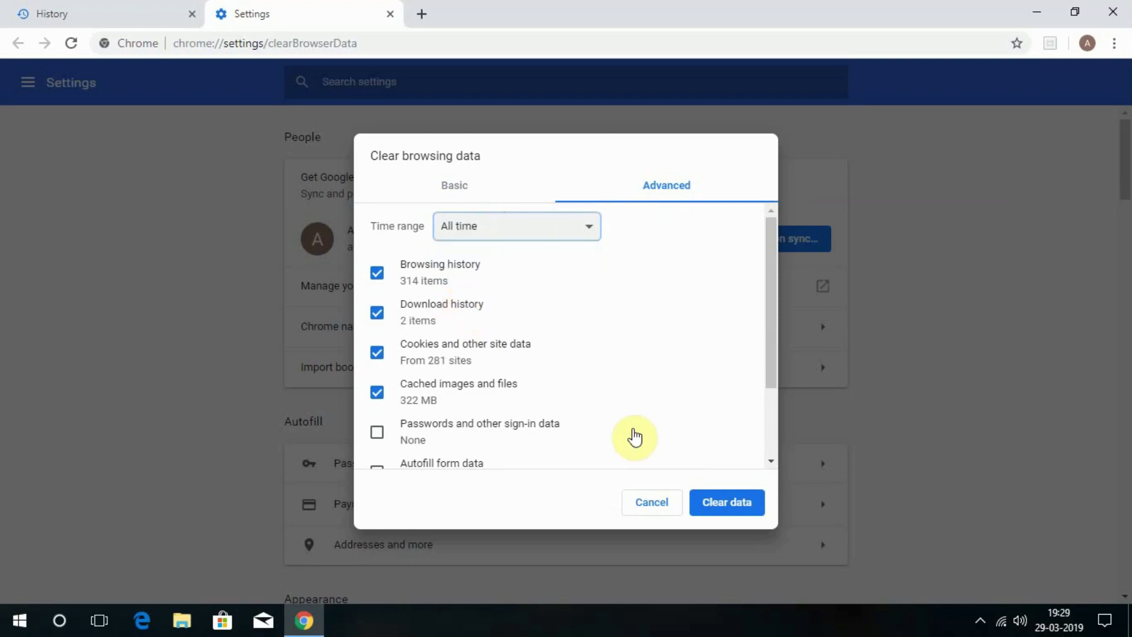
{"action": "left_click", "coordinate": [726, 501]}
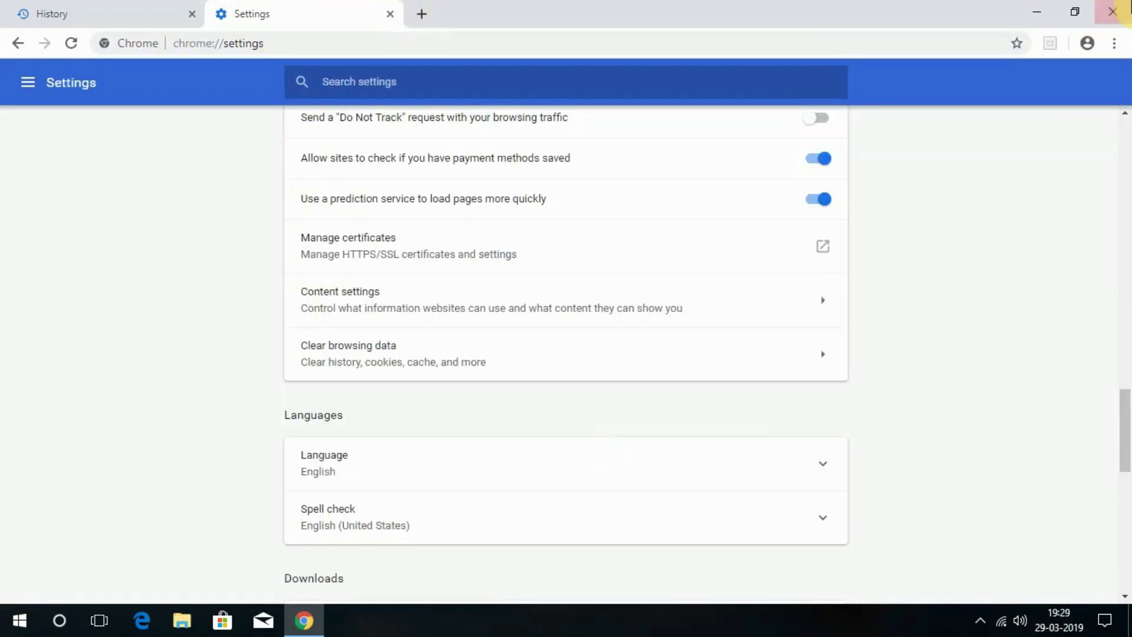
- Close Chrome and open Microsoft Edge's settings
{"action": "left_click", "coordinate": [1112, 12]}
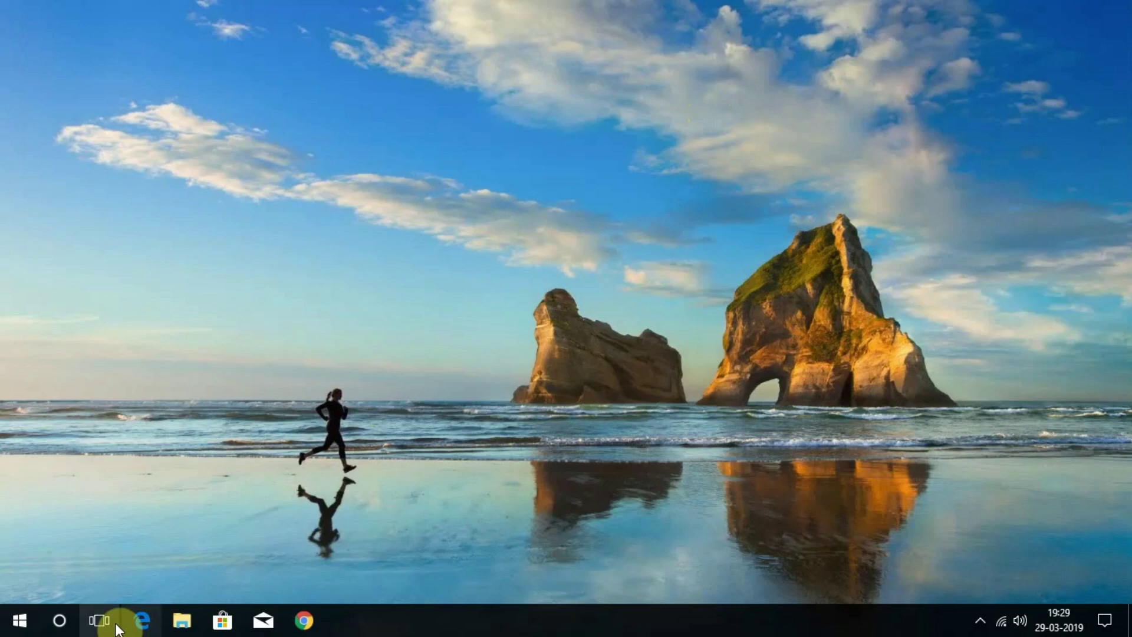
{"action": "left_click", "coordinate": [140, 619]}
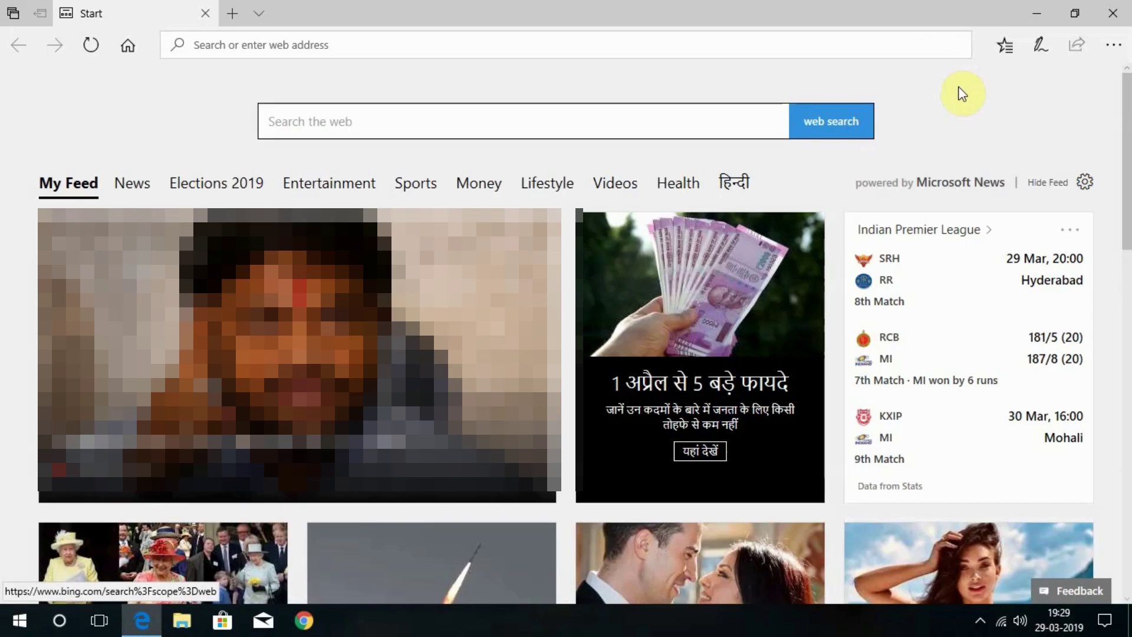
{"action": "left_click", "coordinate": [1112, 45]}
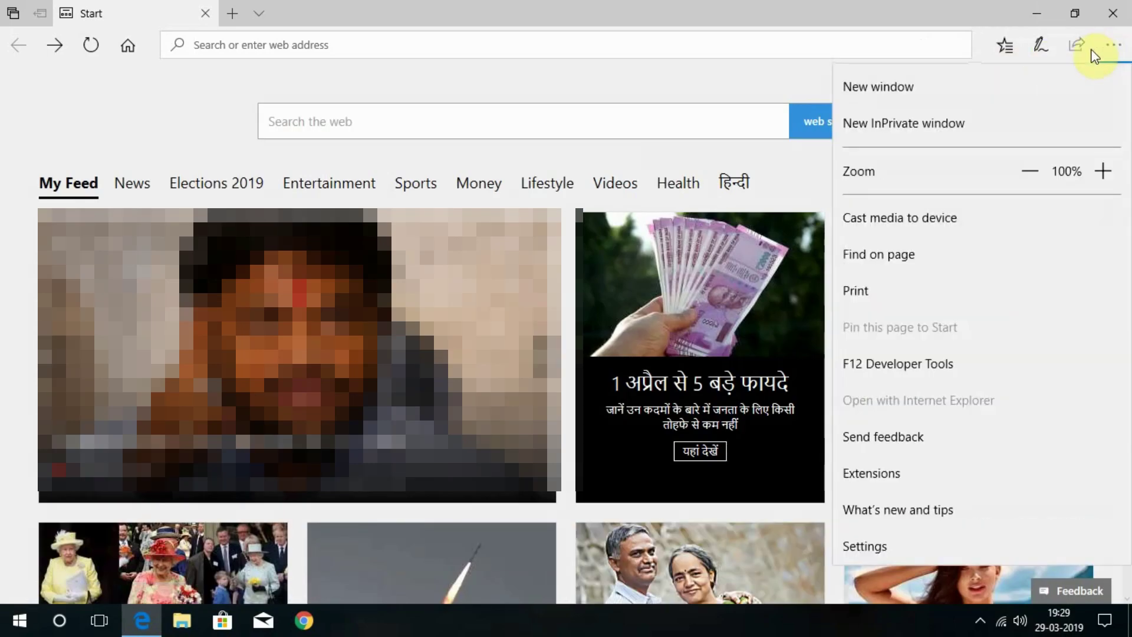
{"action": "left_click", "coordinate": [908, 533]}
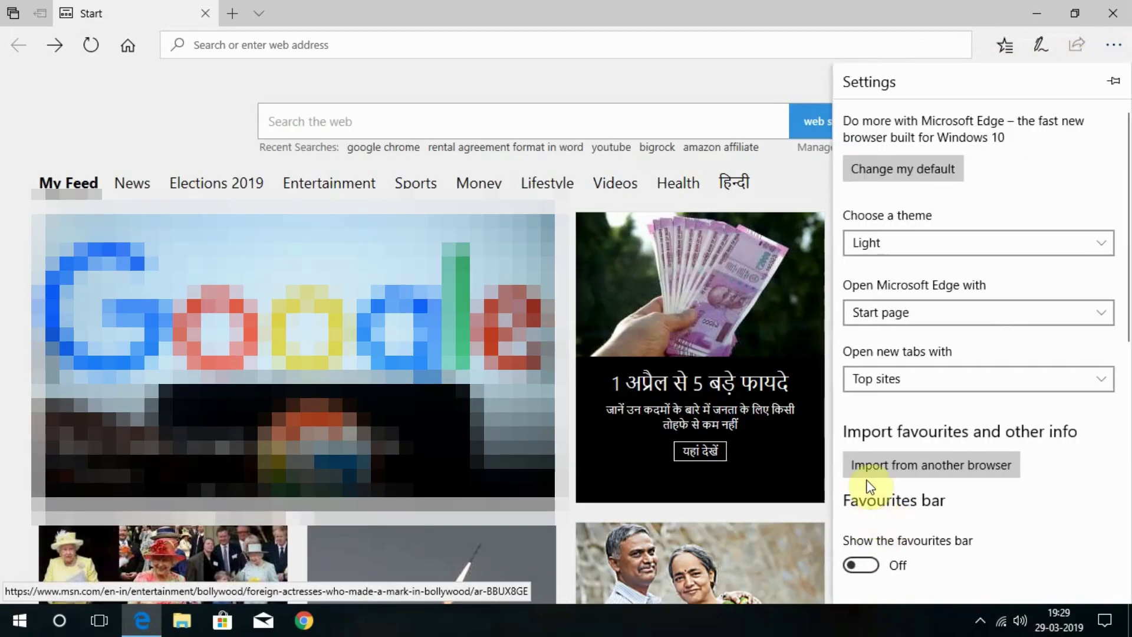
{"action": "scroll", "coordinate": [943, 448], "scroll_direction": "down", "scroll_amount": 4}
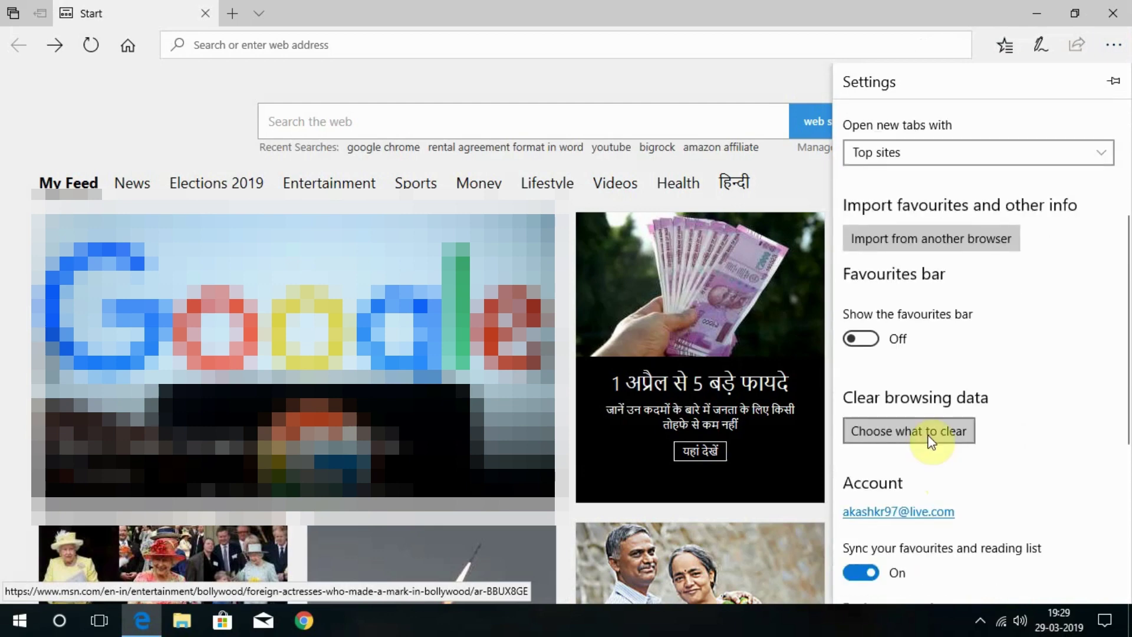
- Clear Edge's data, including media licences and pop-up exceptions, enable clear-on-close, then close Edge
{"action": "left_click", "coordinate": [898, 433]}
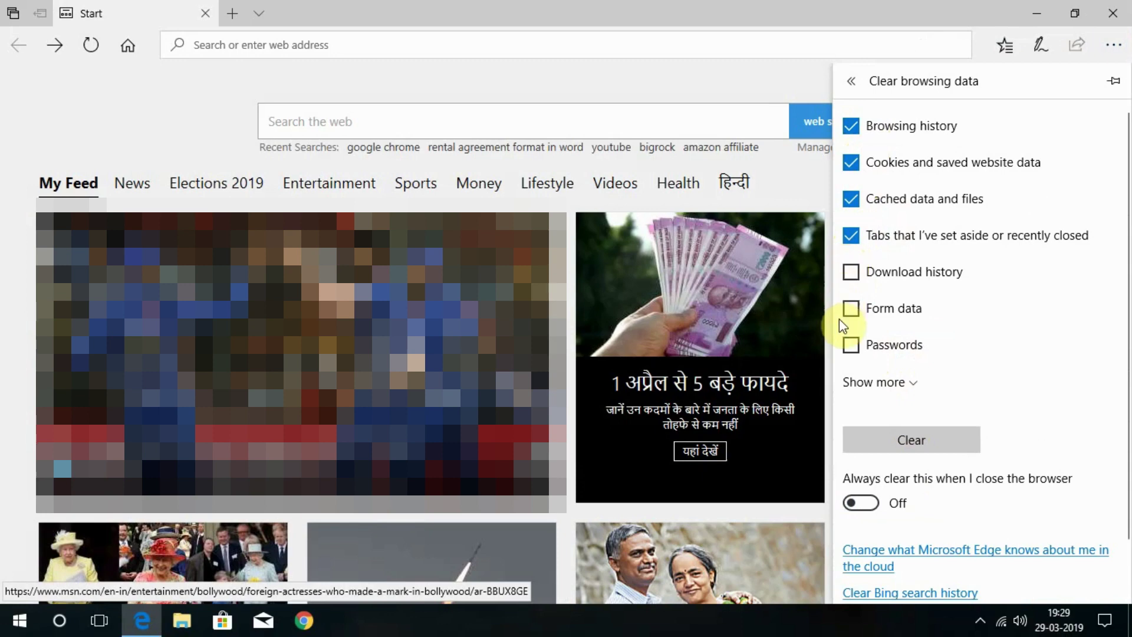
{"action": "left_click", "coordinate": [885, 383]}
{"action": "left_click", "coordinate": [850, 417]}
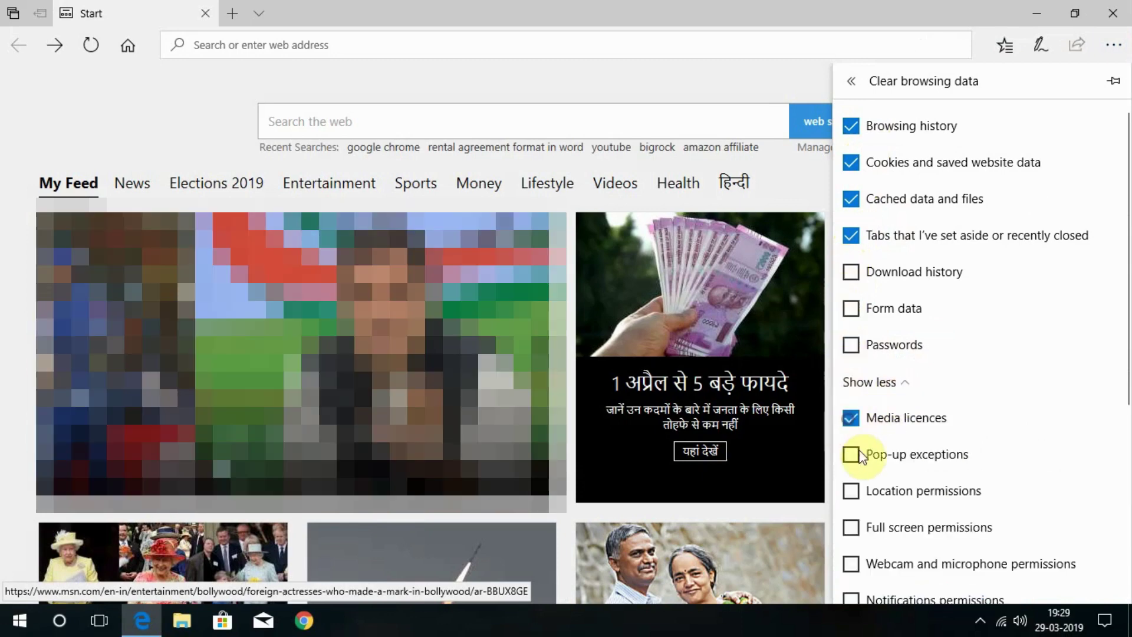
{"action": "left_click", "coordinate": [851, 453]}
{"action": "scroll", "coordinate": [977, 446], "scroll_direction": "down", "scroll_amount": 4}
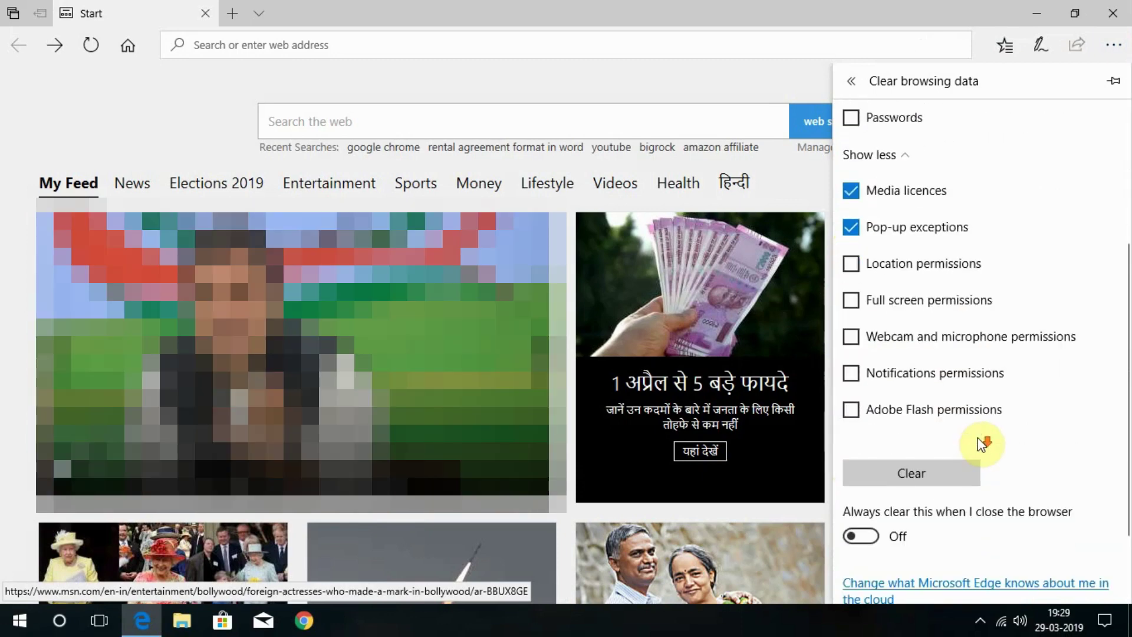
{"action": "left_click", "coordinate": [923, 479]}
{"action": "left_click", "coordinate": [868, 442]}
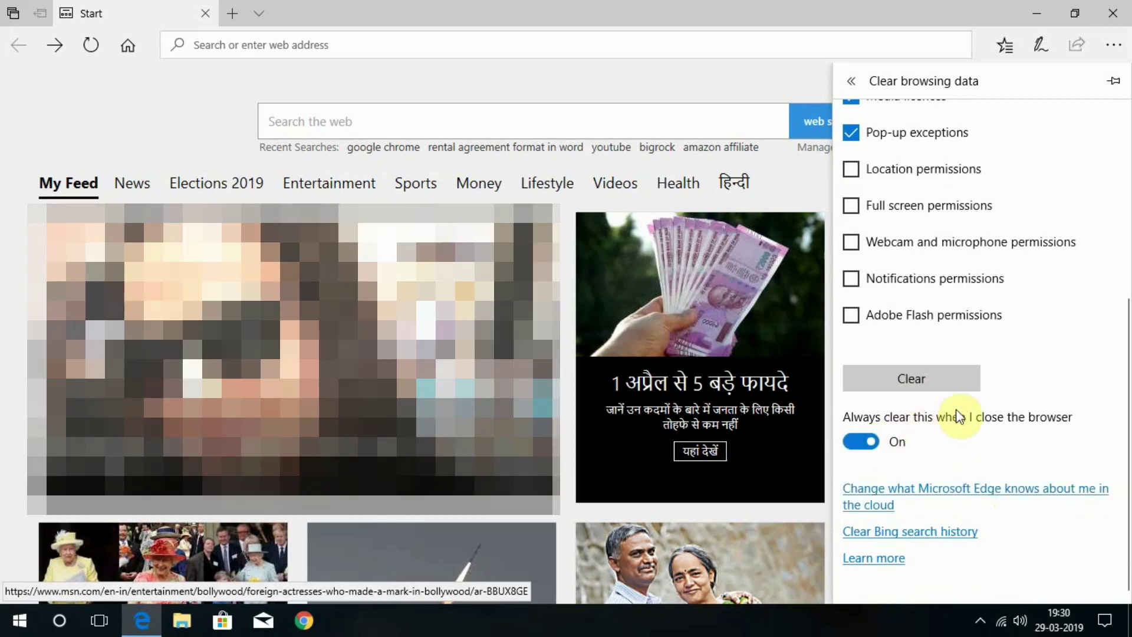
{"action": "left_click", "coordinate": [1112, 13]}
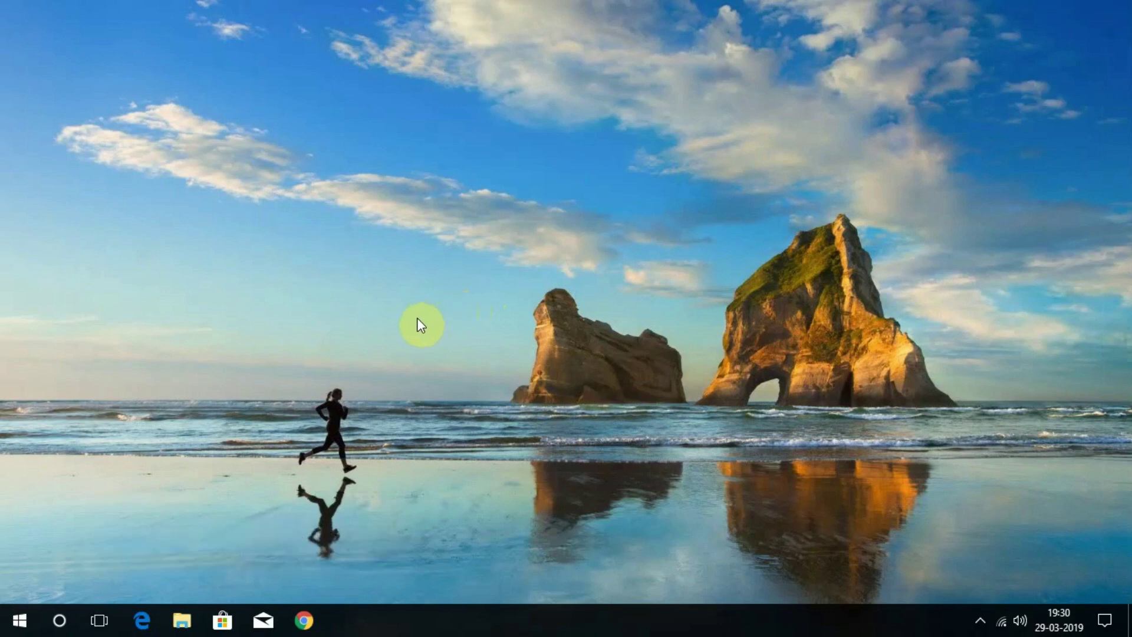
- Run wsreset to reset the Microsoft Store cache, then close the reopened Store
{"action": "right_click", "coordinate": [17, 612]}
{"action": "left_click", "coordinate": [59, 531]}
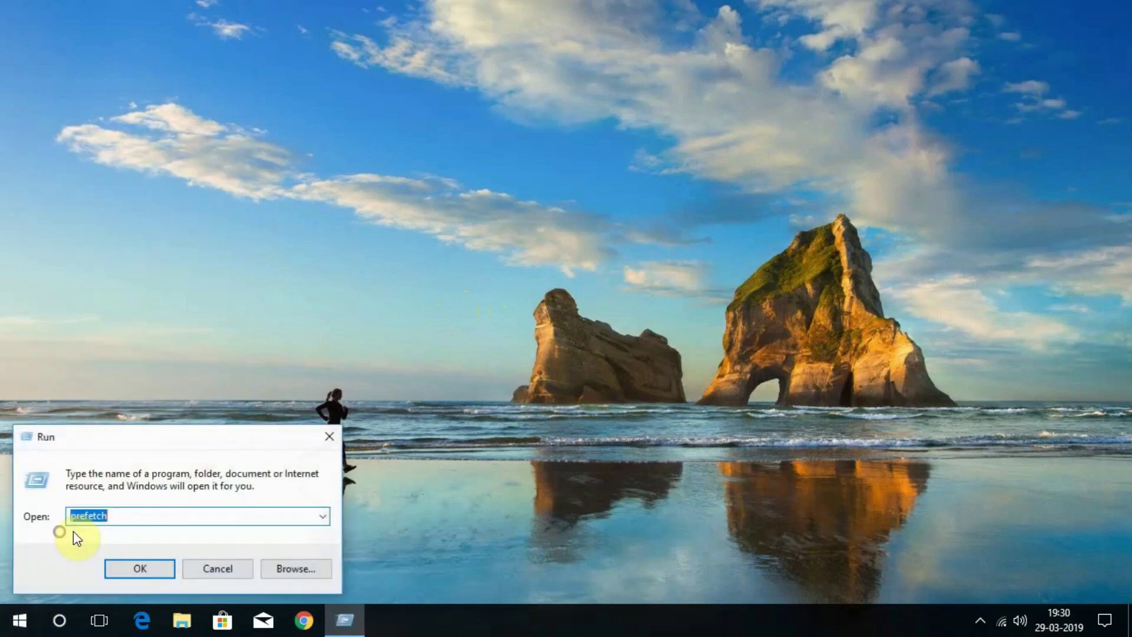
{"action": "key", "text": "BackSpace"}
{"action": "type", "text": "wsrese"}
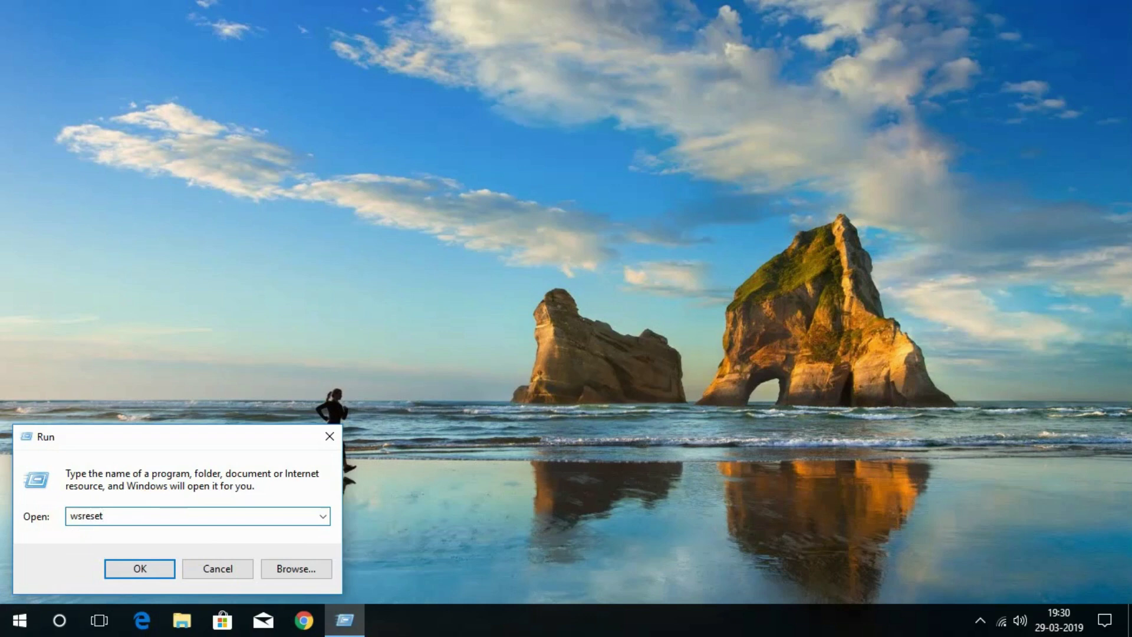
{"action": "left_click", "coordinate": [142, 569]}
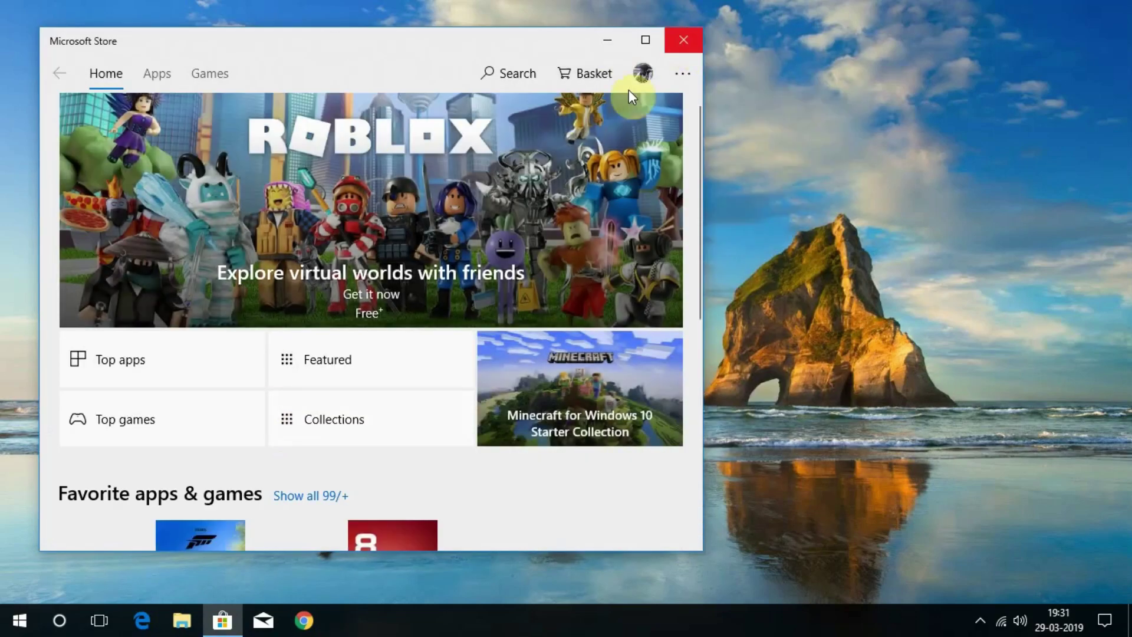
{"action": "scroll", "coordinate": [346, 391], "scroll_direction": "down", "scroll_amount": 3}
{"action": "scroll", "coordinate": [338, 392], "scroll_direction": "up", "scroll_amount": 3}
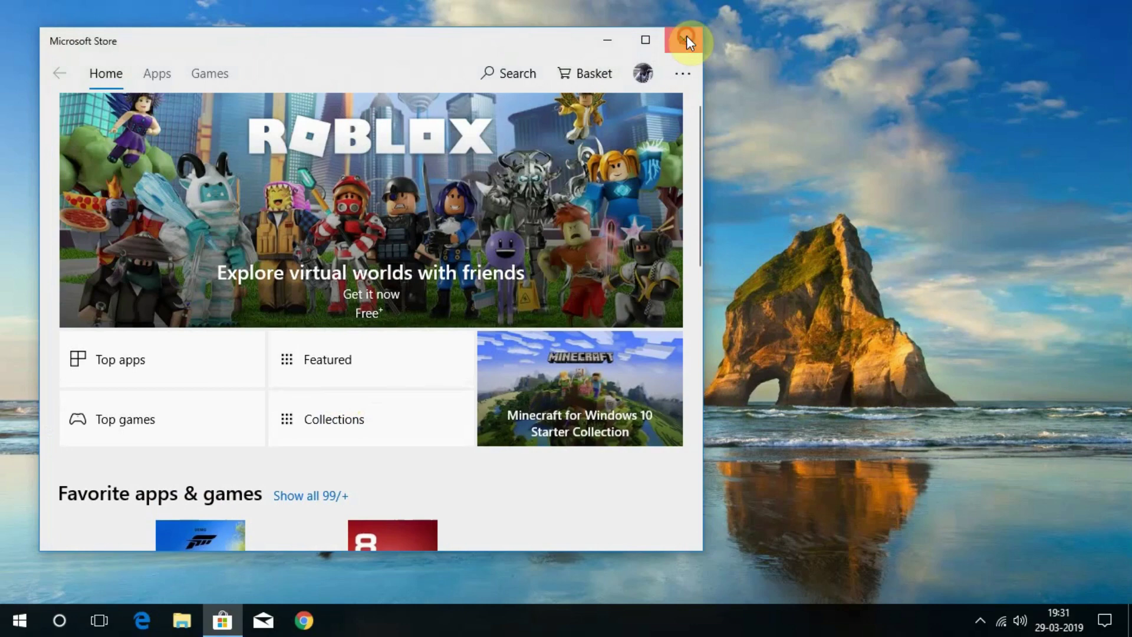
{"action": "left_click", "coordinate": [687, 38]}
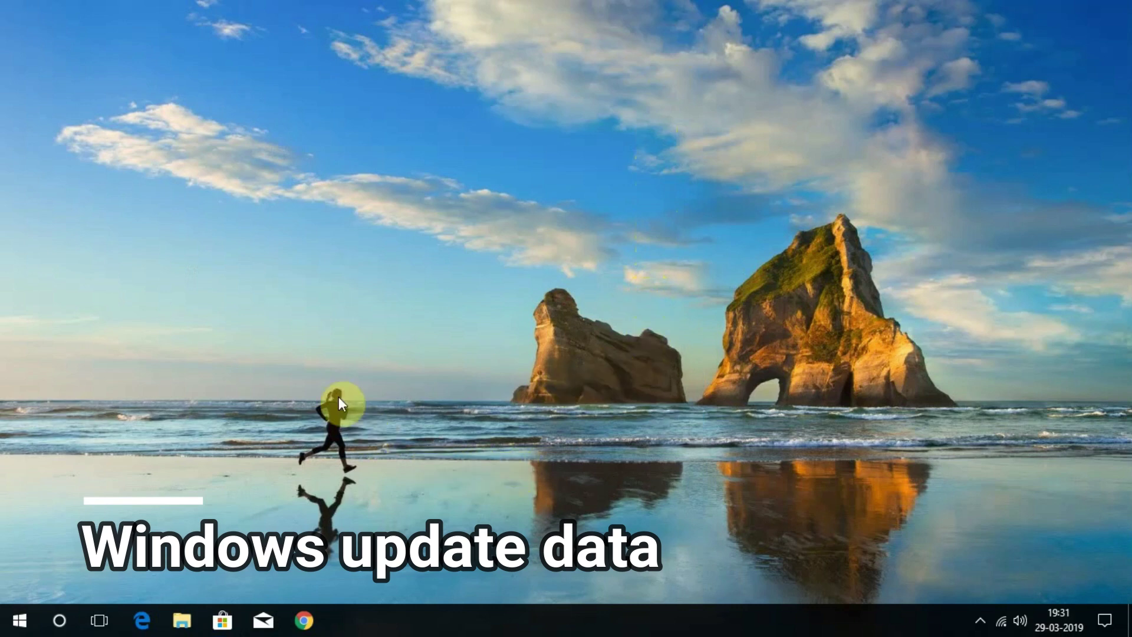
- Open C:\Windows\SoftwareDistribution\Download in File Explorer
{"action": "key", "text": "super+e"}
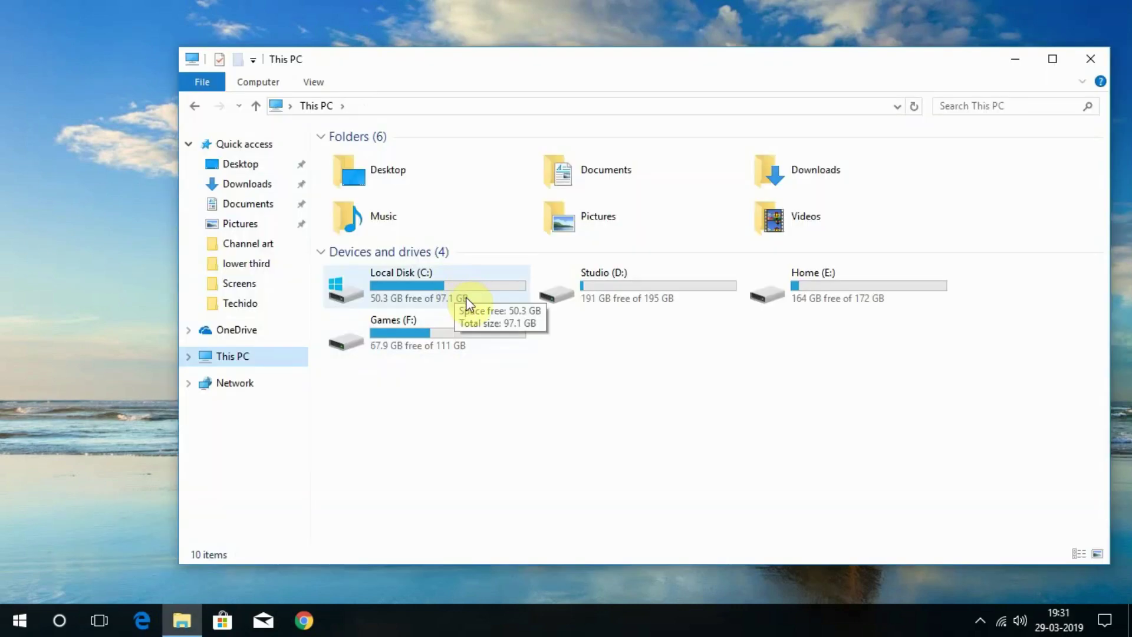
{"action": "double_click", "coordinate": [465, 296]}
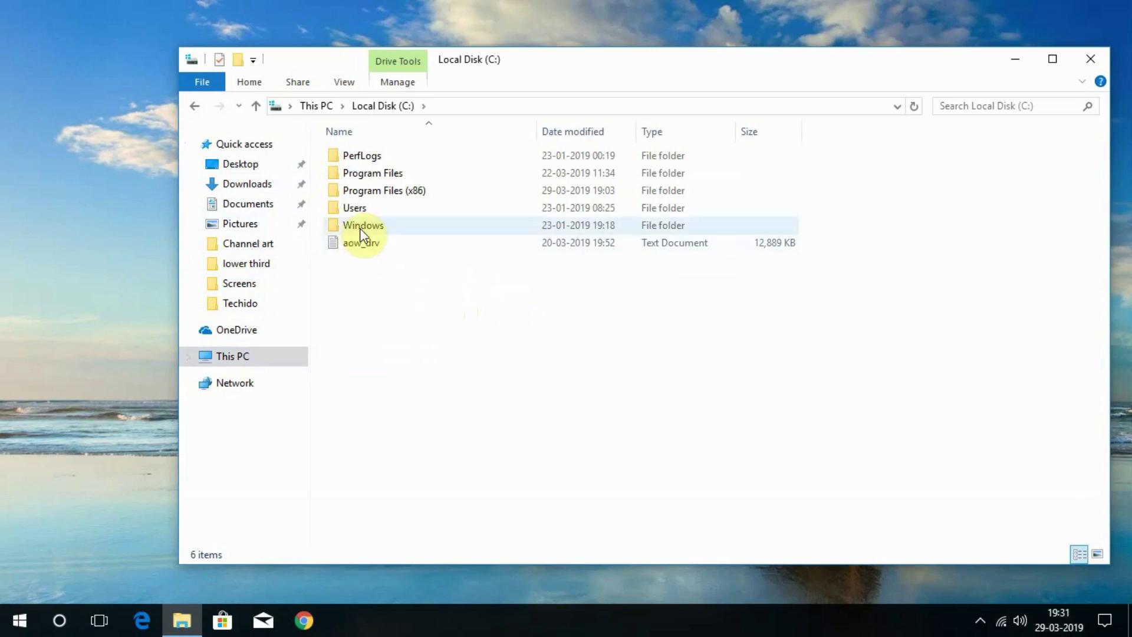
{"action": "double_click", "coordinate": [362, 230]}
{"action": "scroll", "coordinate": [448, 357], "scroll_direction": "down", "scroll_amount": 15}
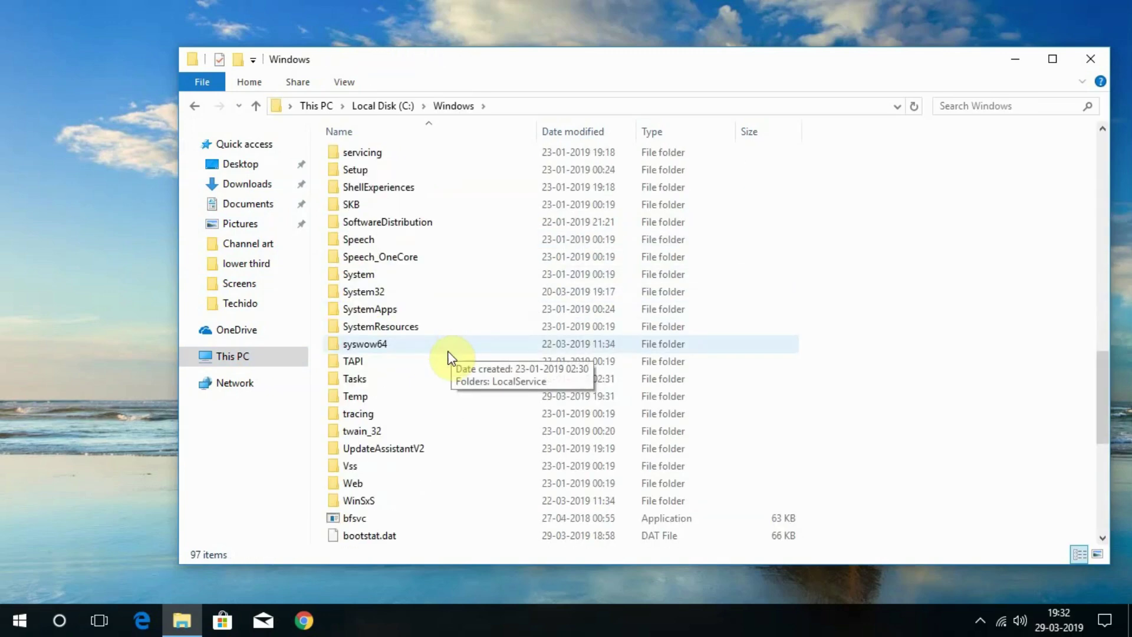
{"action": "double_click", "coordinate": [389, 221]}
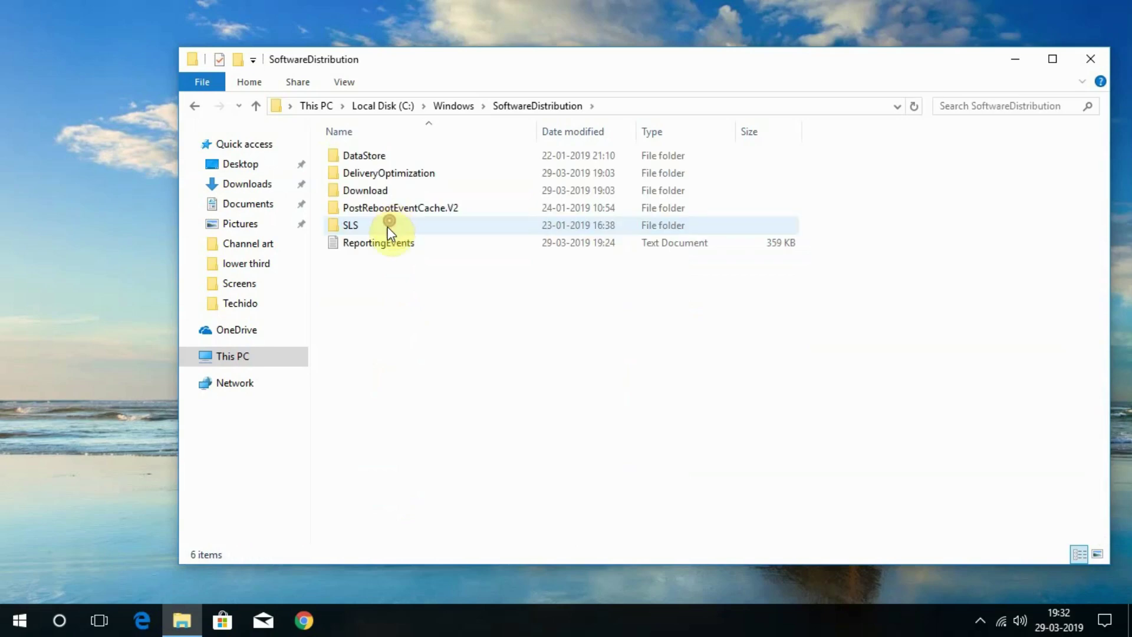
{"action": "double_click", "coordinate": [367, 190]}
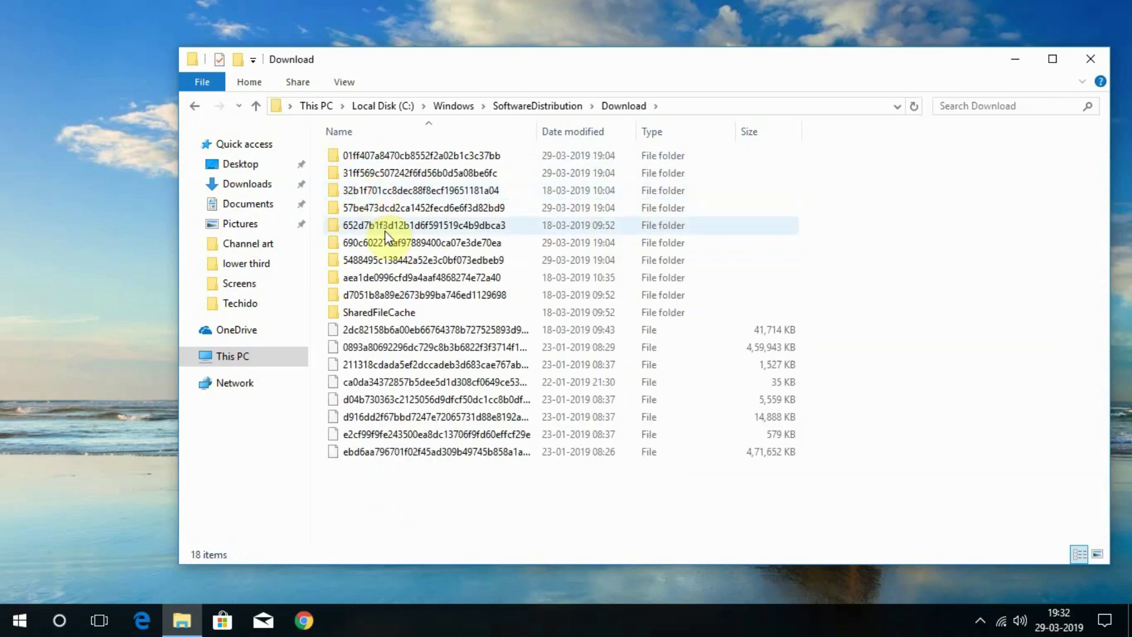
- Permanently delete all 37,918 update files in the Download folder
{"action": "key", "text": "ctrl+a"}
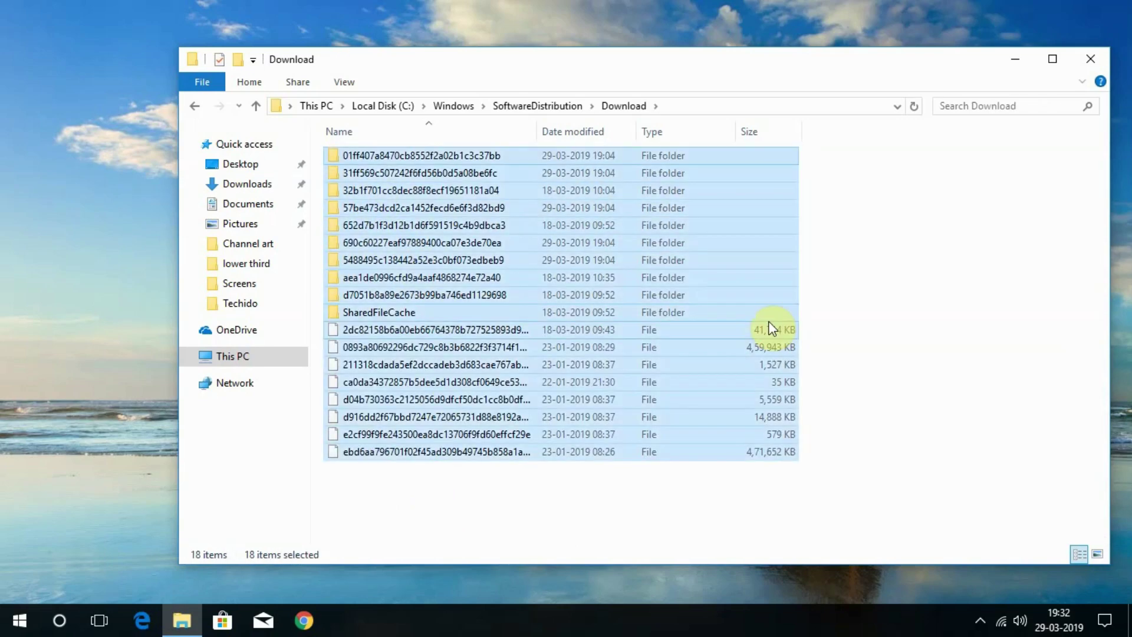
{"action": "key", "text": "shift+Delete"}
{"action": "left_click", "coordinate": [625, 321]}
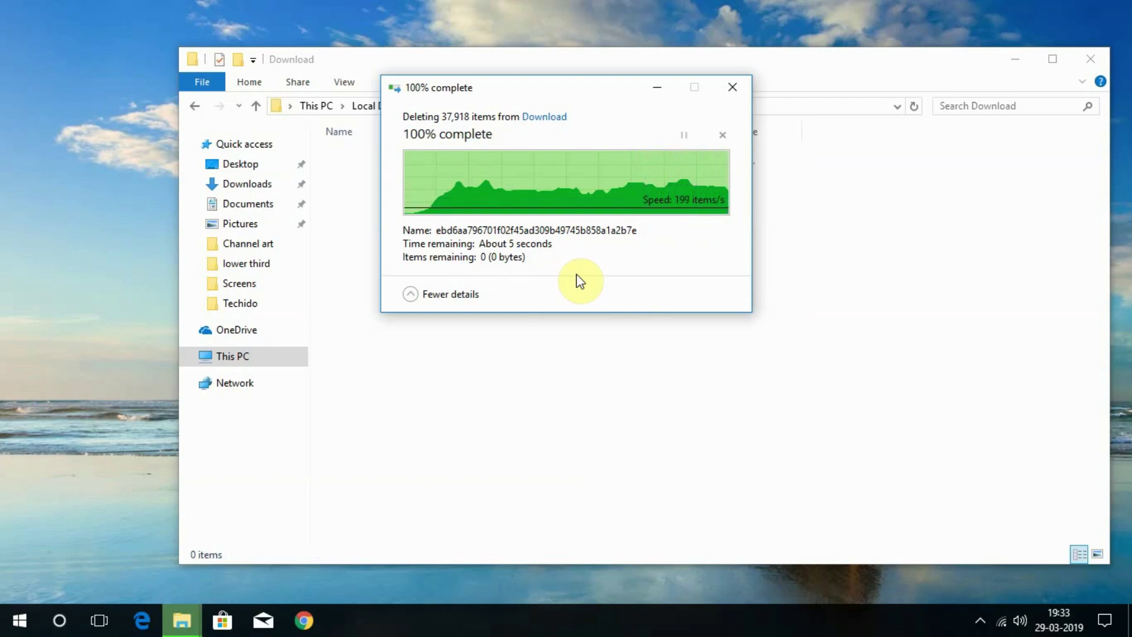
- Close Explorer and launch Disk Clean-up scanning drive C:
{"action": "left_click", "coordinate": [1085, 61]}
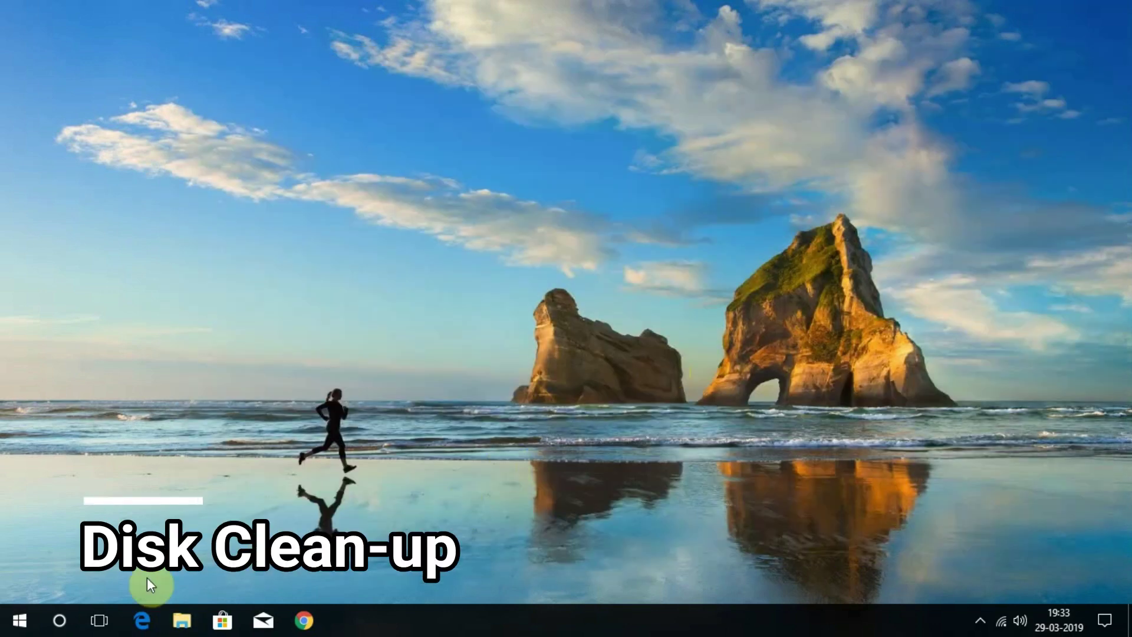
{"action": "left_click", "coordinate": [59, 620]}
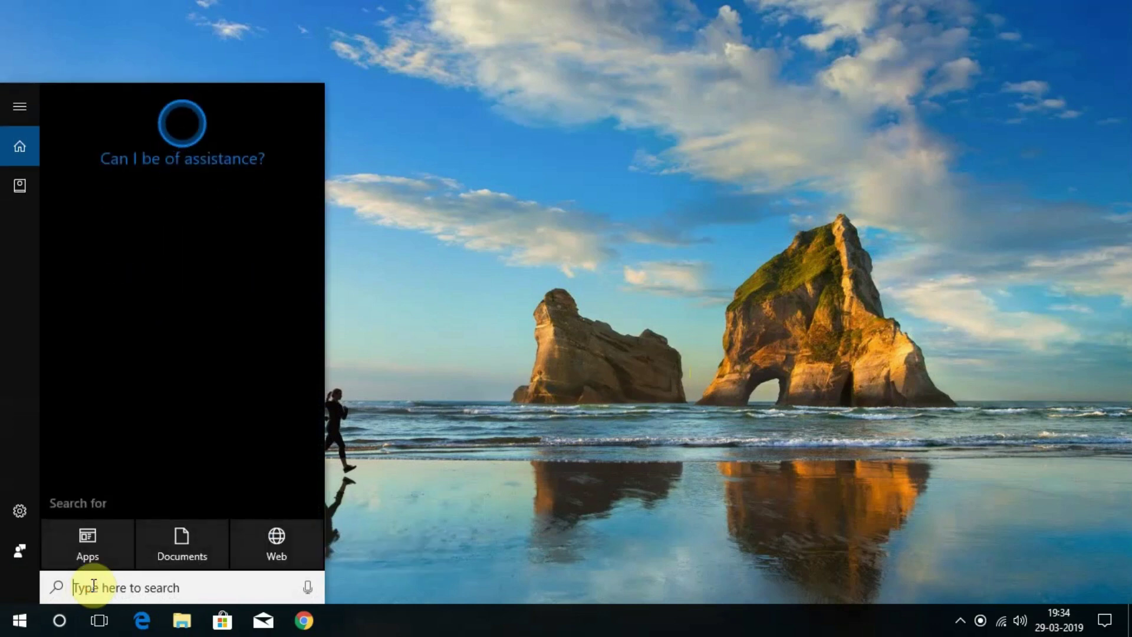
{"action": "type", "text": "disk clea"}
{"action": "left_click", "coordinate": [143, 171]}
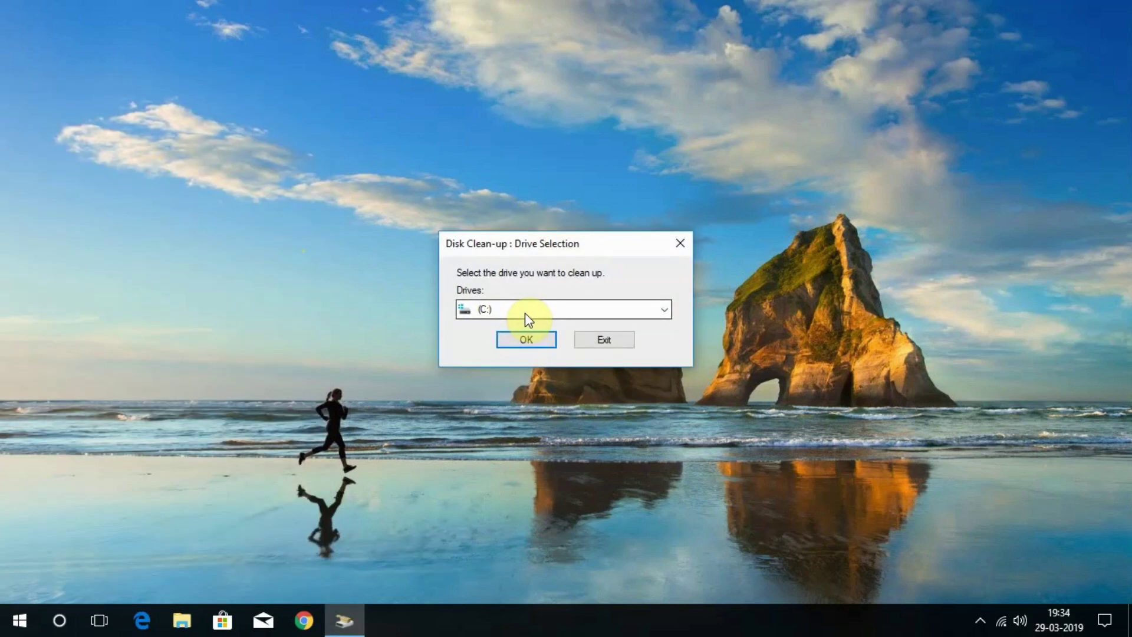
{"action": "left_click", "coordinate": [525, 312]}
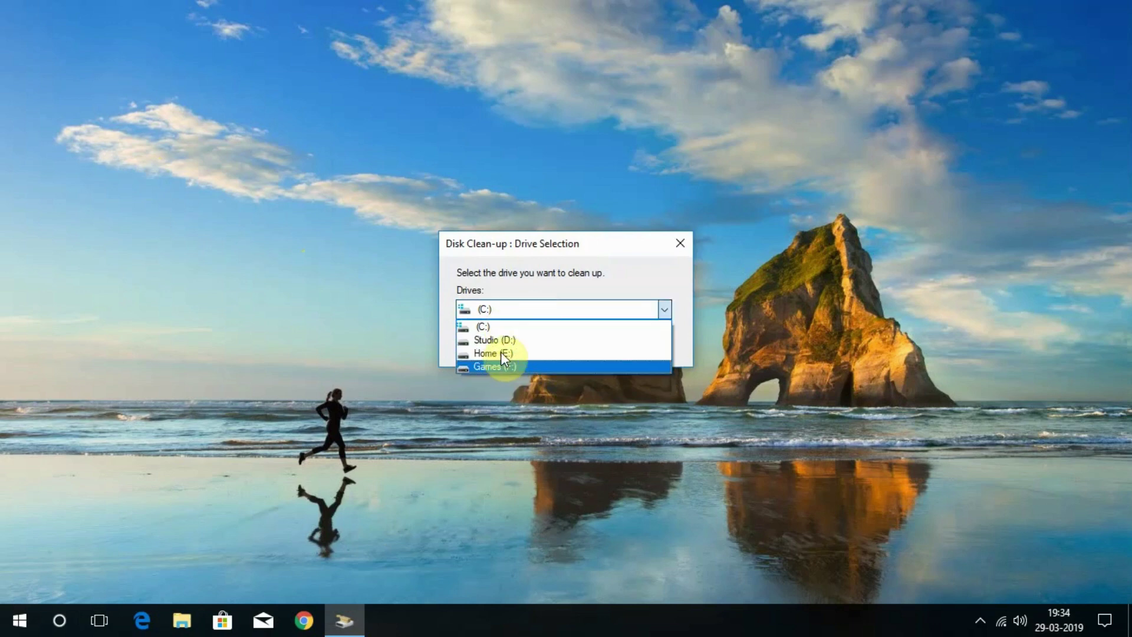
{"action": "left_click", "coordinate": [504, 324]}
{"action": "left_click", "coordinate": [525, 339]}
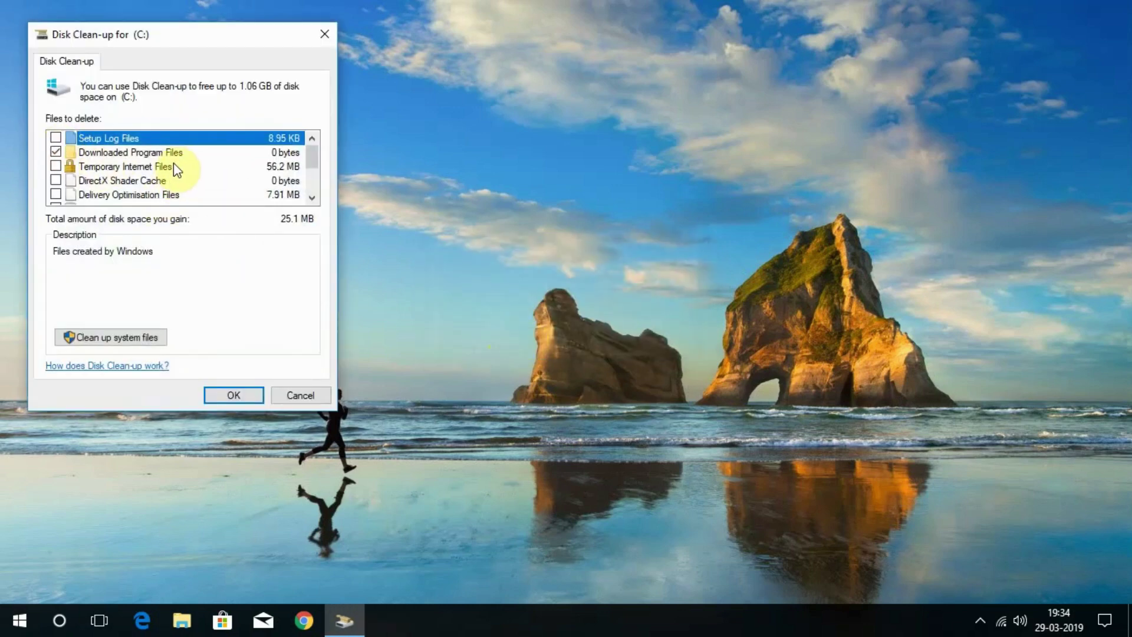
- Permanently delete the checked junk file categories from drive C:
{"action": "left_click", "coordinate": [172, 152]}
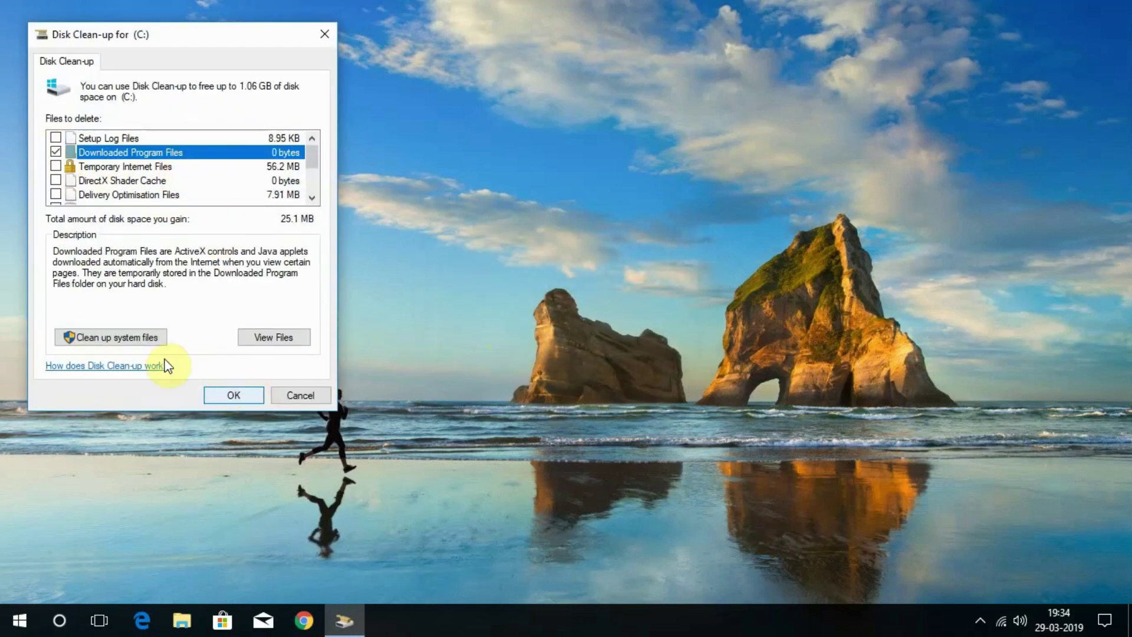
{"action": "left_click", "coordinate": [225, 395]}
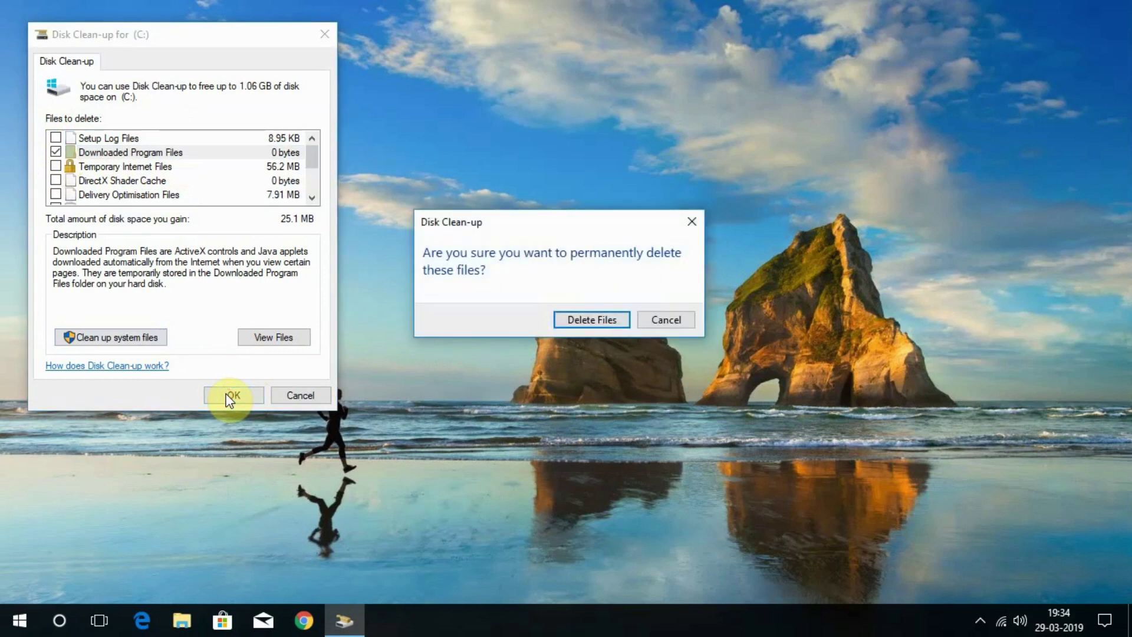
{"action": "left_click", "coordinate": [609, 320]}
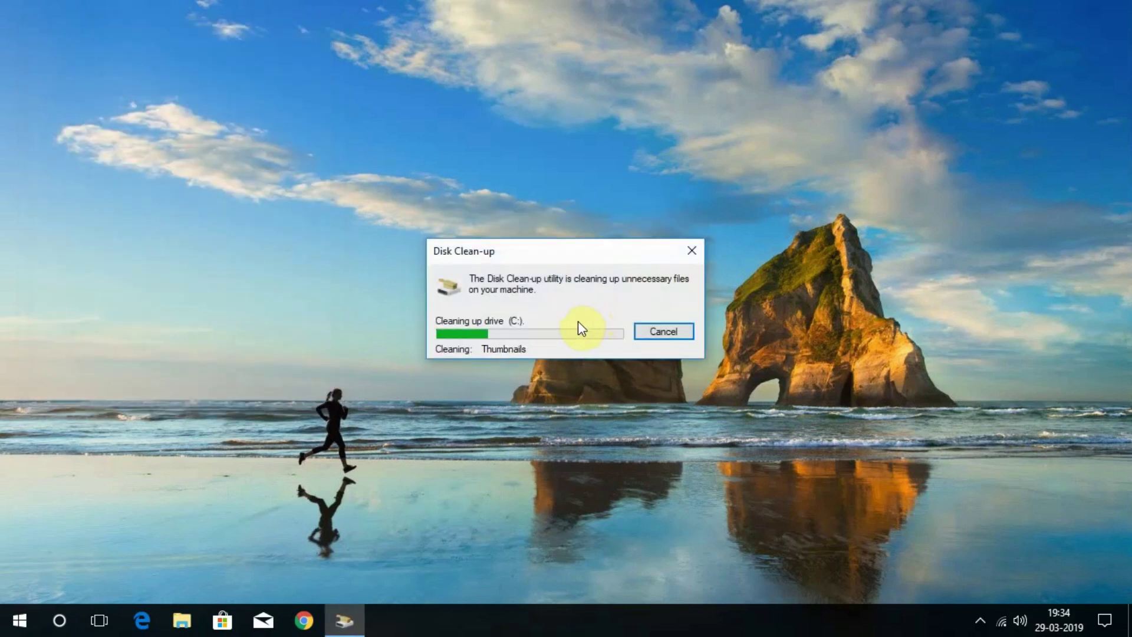